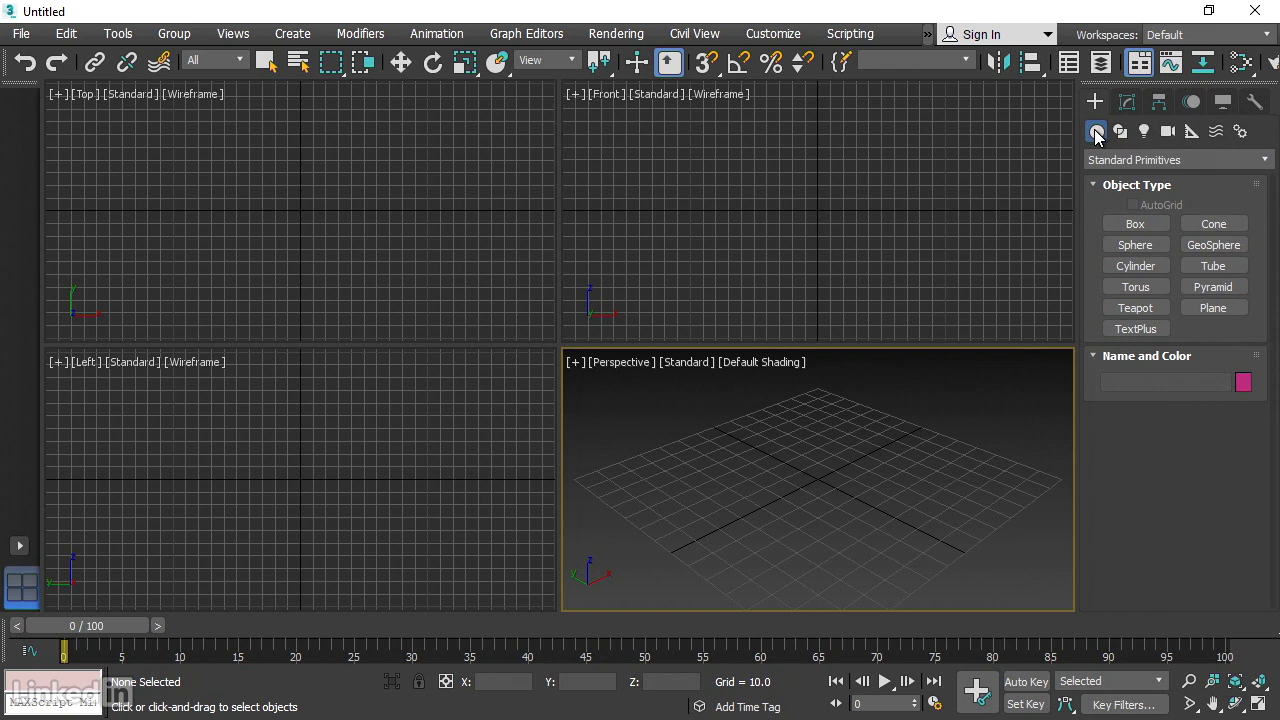
Switch to AEC Extended objects, start Foliage, and scroll Favorite Plants down to Society Garlic
click(1265, 161)
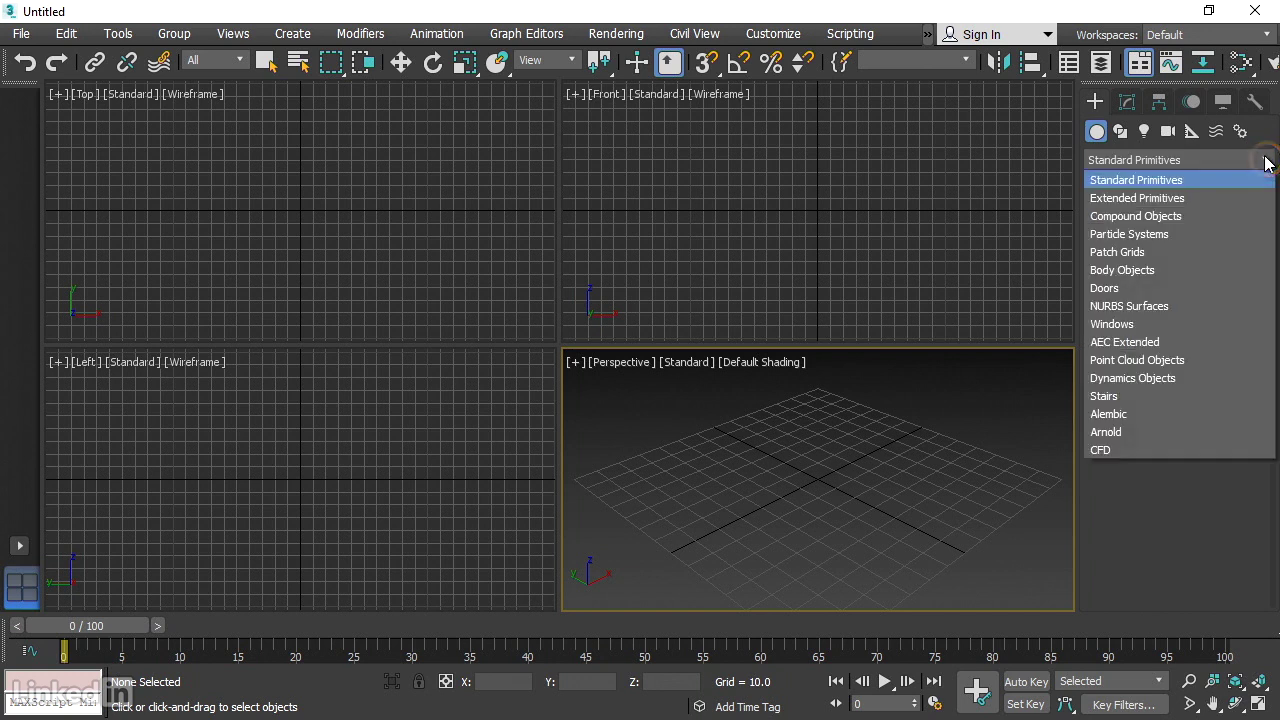
click(1184, 343)
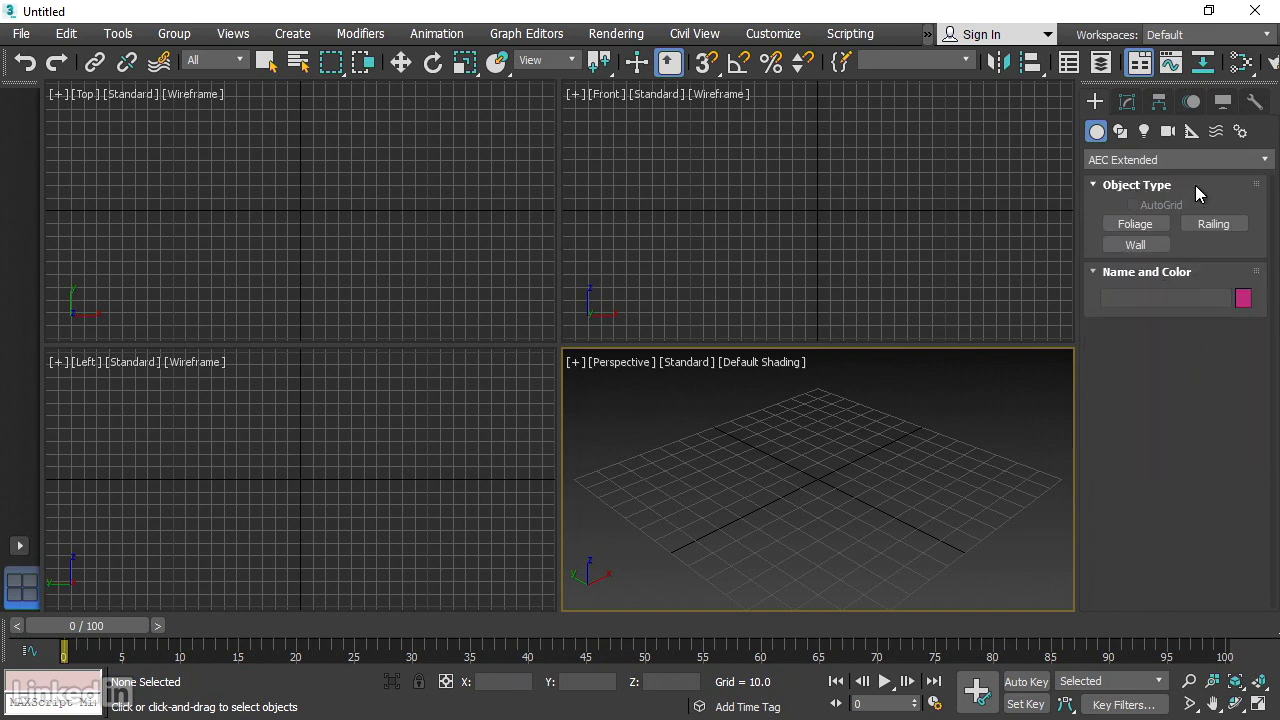
click(1159, 225)
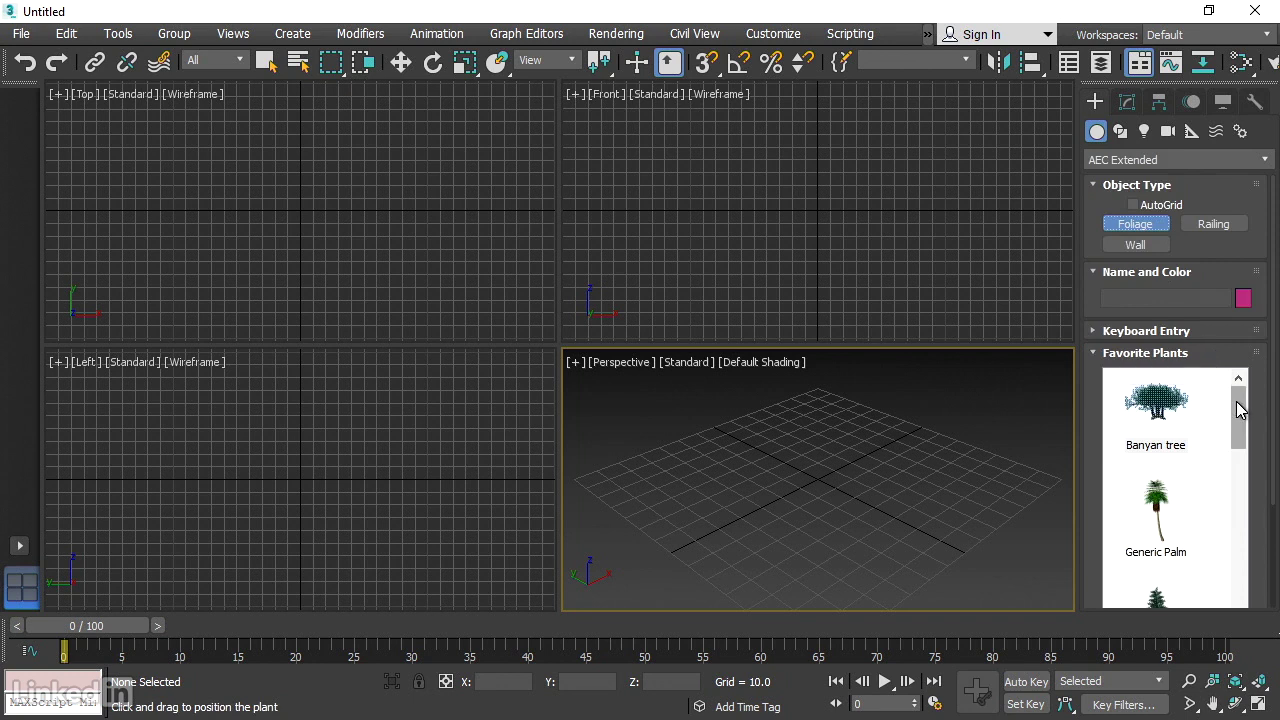
drag(1238, 408, 1266, 575)
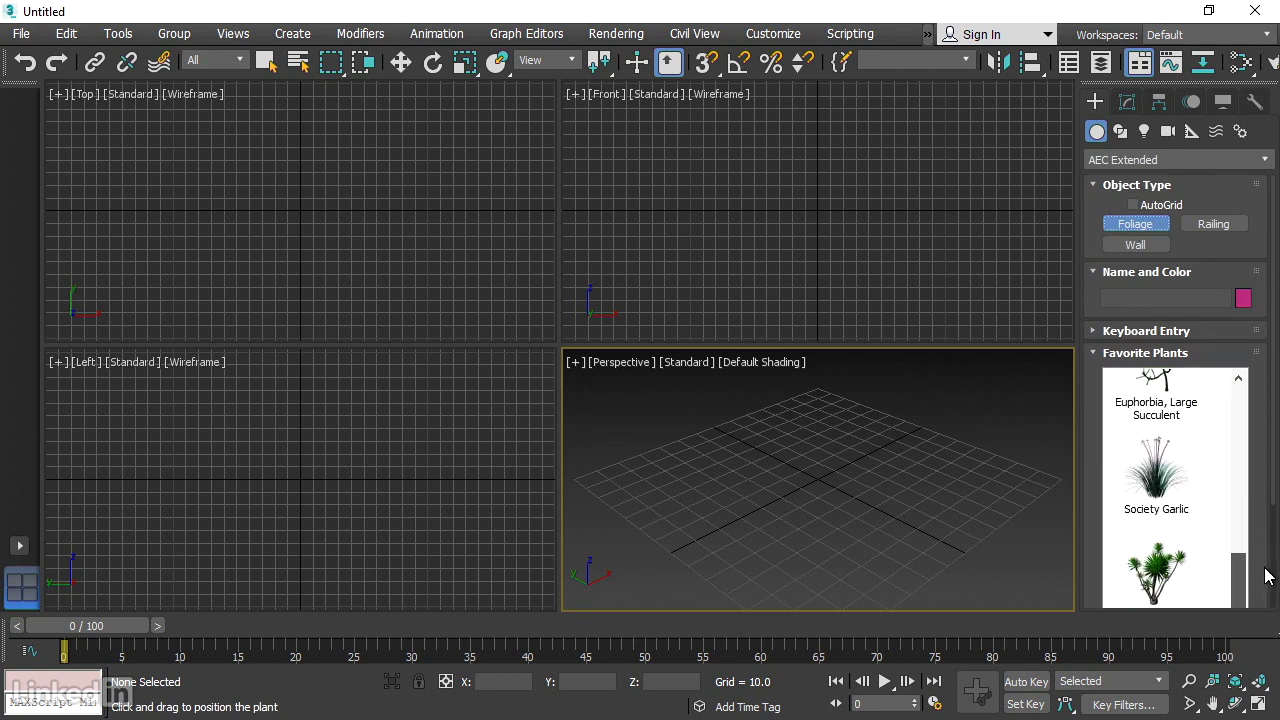
Place a Society Garlic plant at the grid origin in Perspective, then deselect it
click(1155, 445)
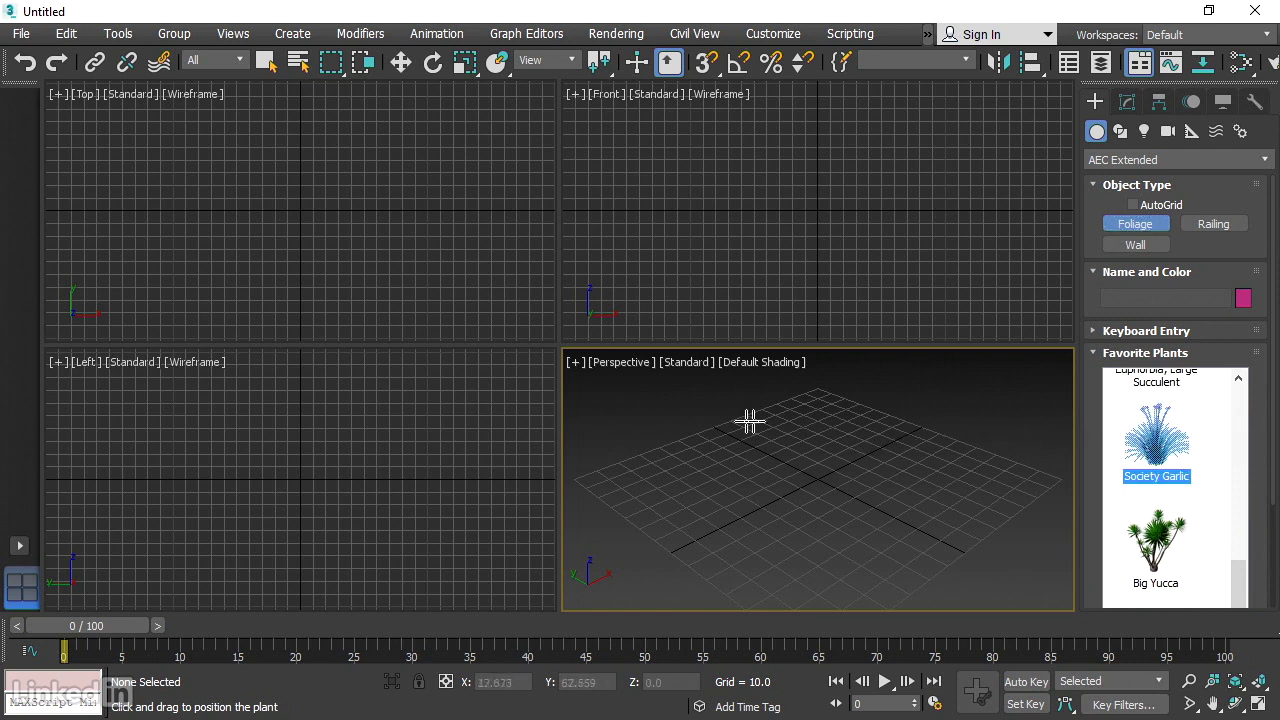
click(818, 480)
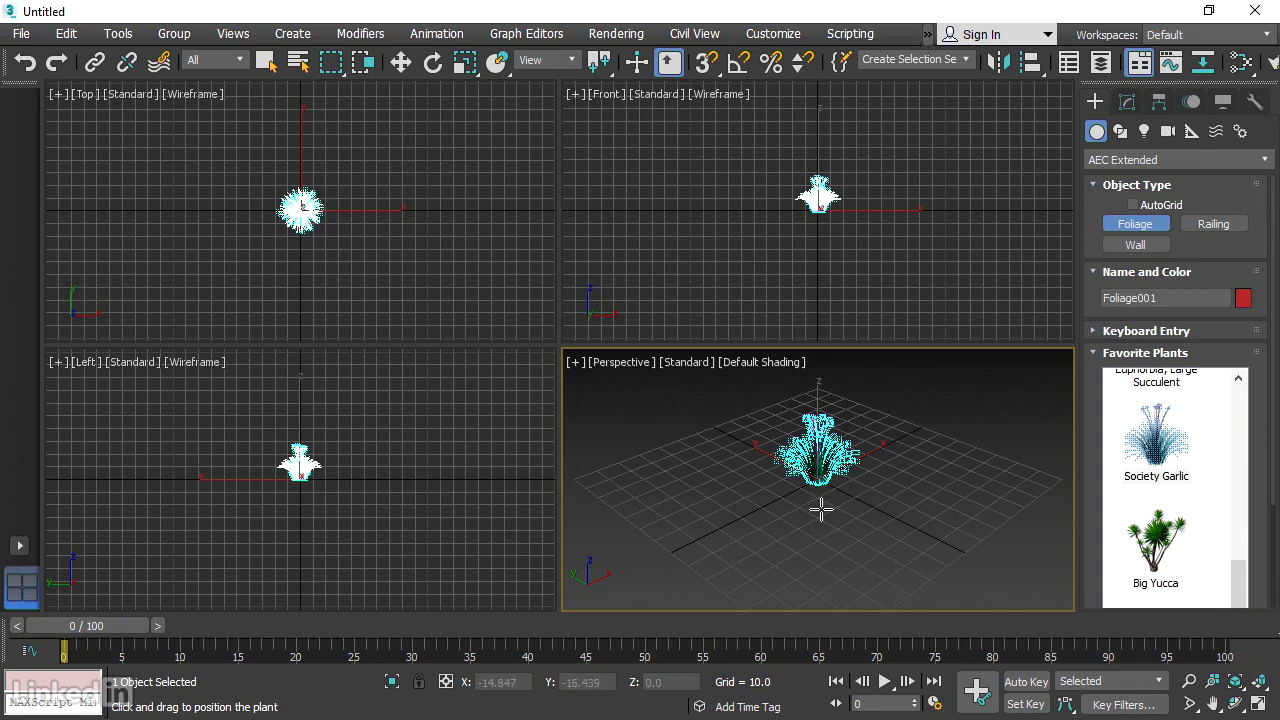
right_click(820, 510)
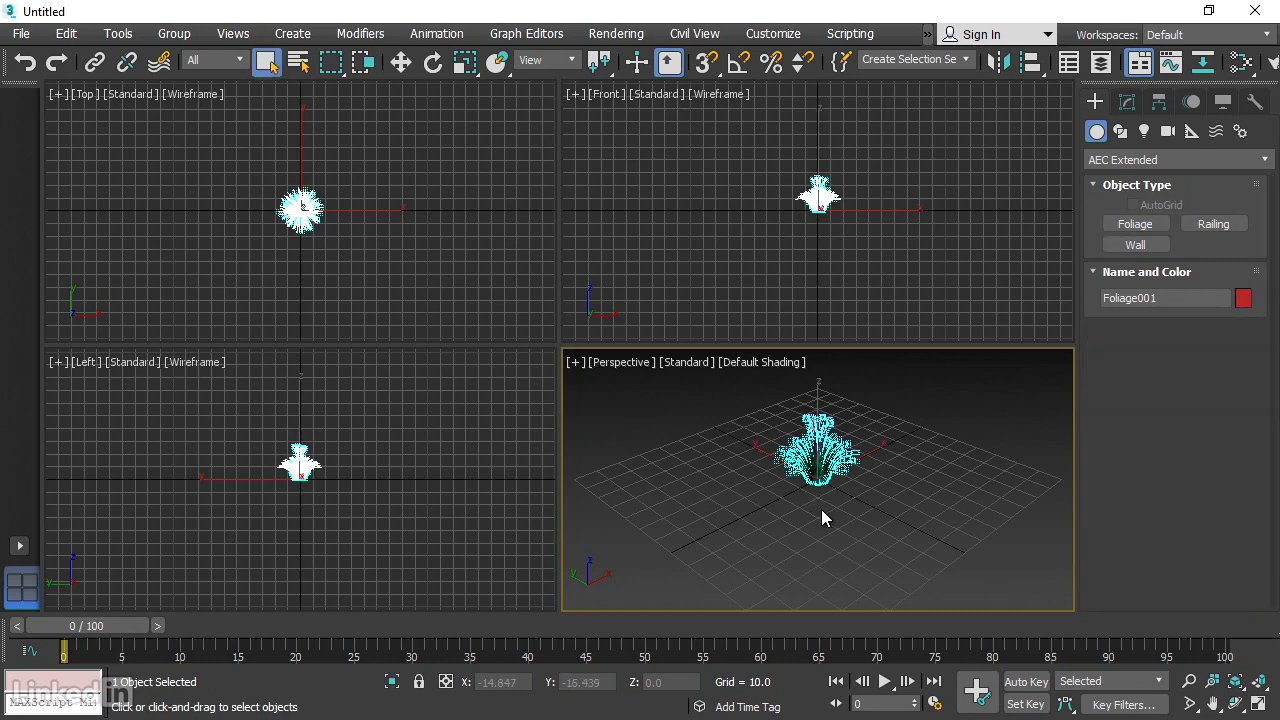
click(946, 489)
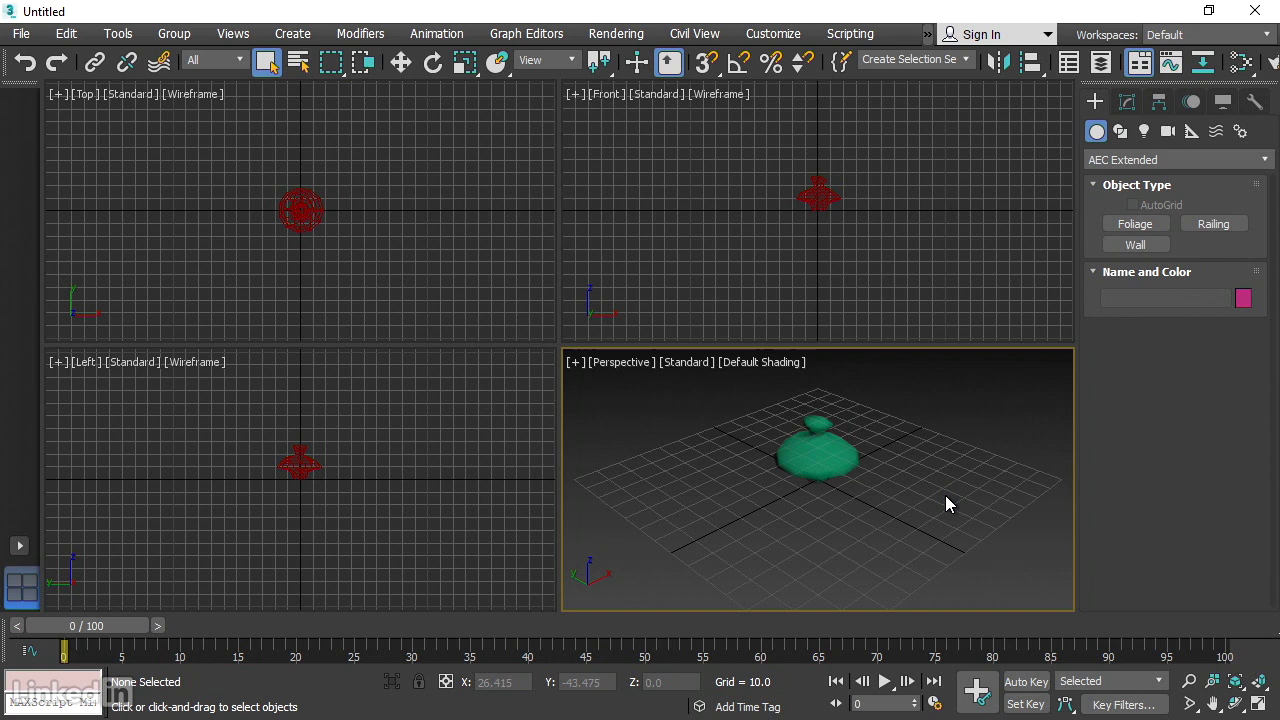
Select the Society Garlic and set its Viewport Canopy Mode to Never in the Modify panel
click(267, 63)
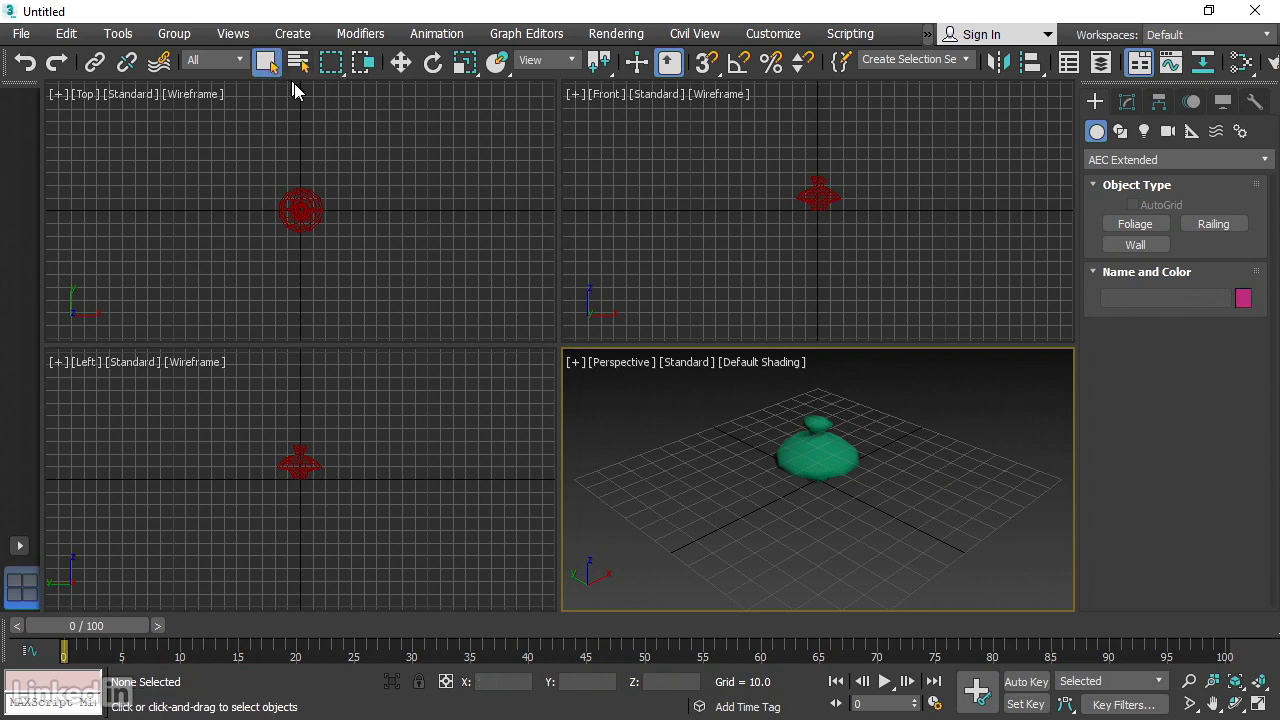
click(816, 444)
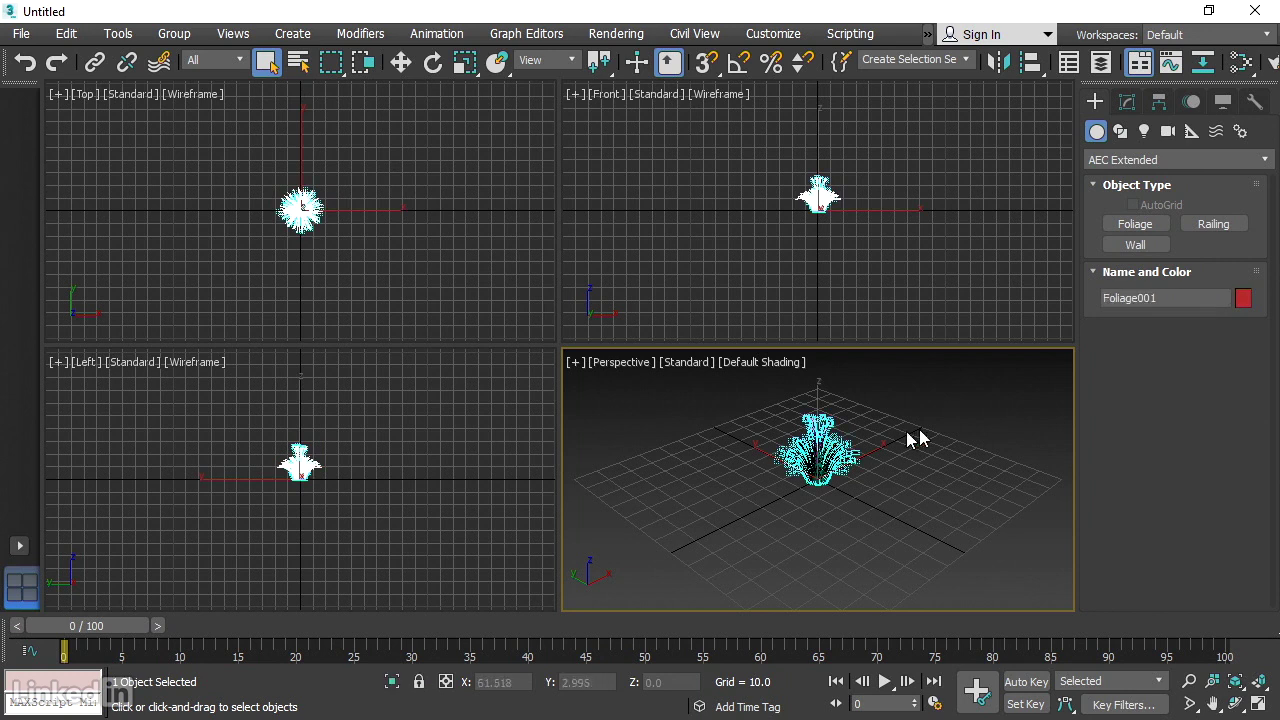
click(1128, 102)
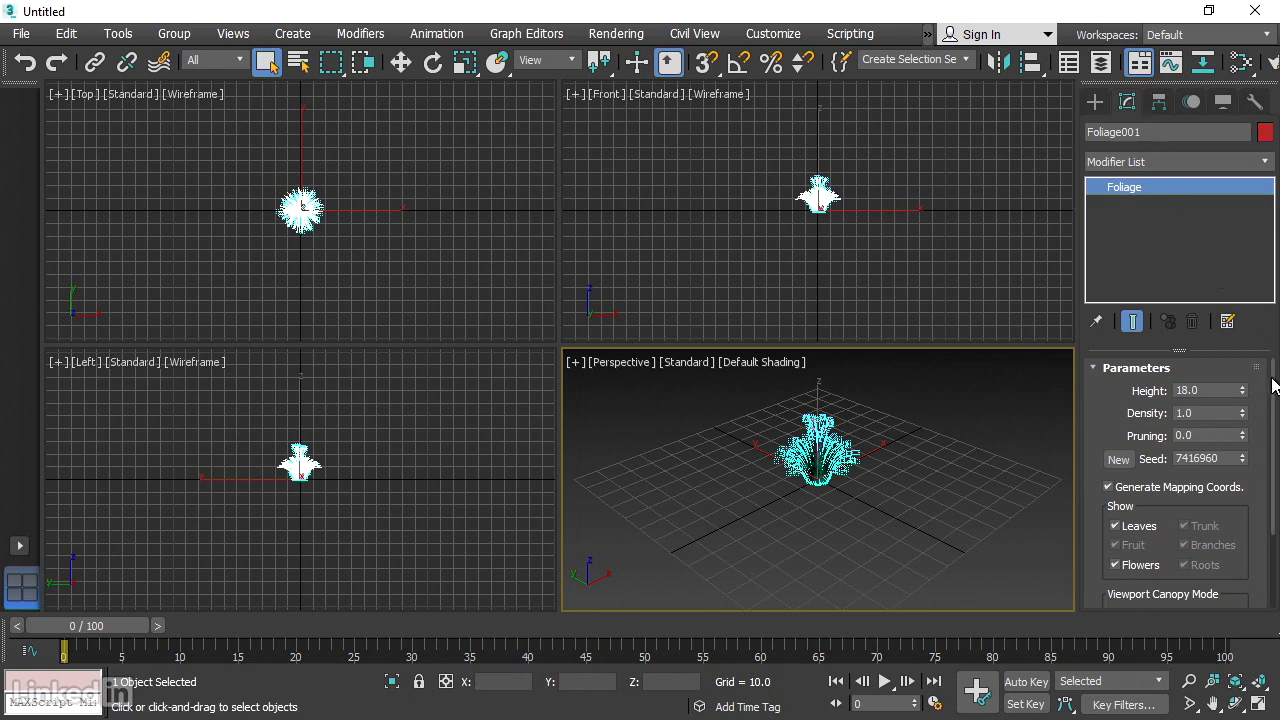
drag(1271, 380, 1274, 470)
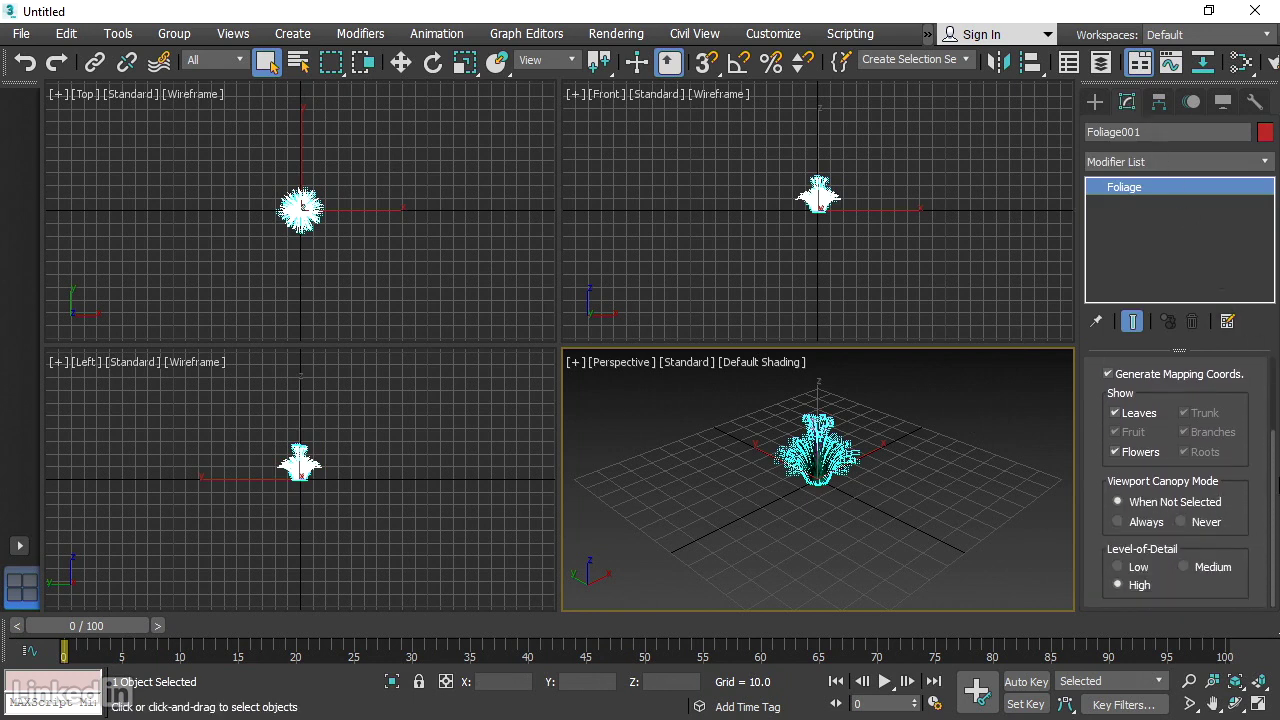
click(1180, 522)
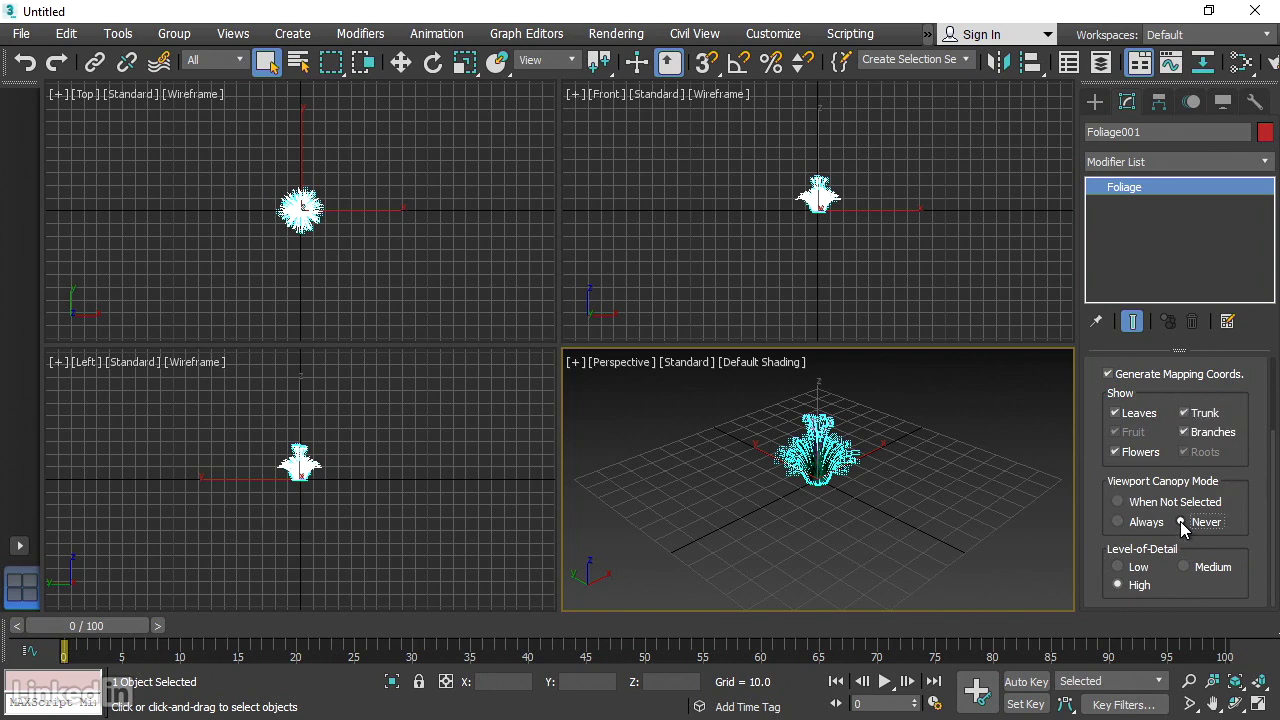
Deselect the plant to reveal full foliage, then zoom the Perspective view slightly closer
click(959, 389)
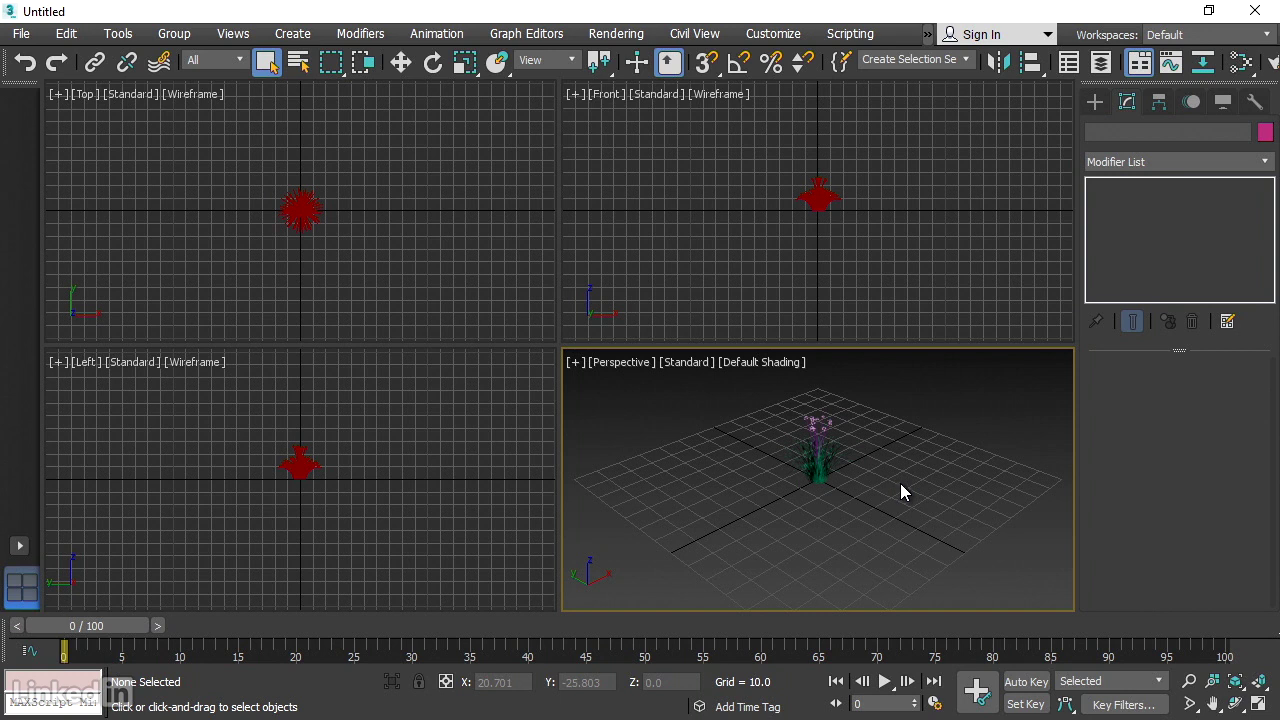
click(1189, 682)
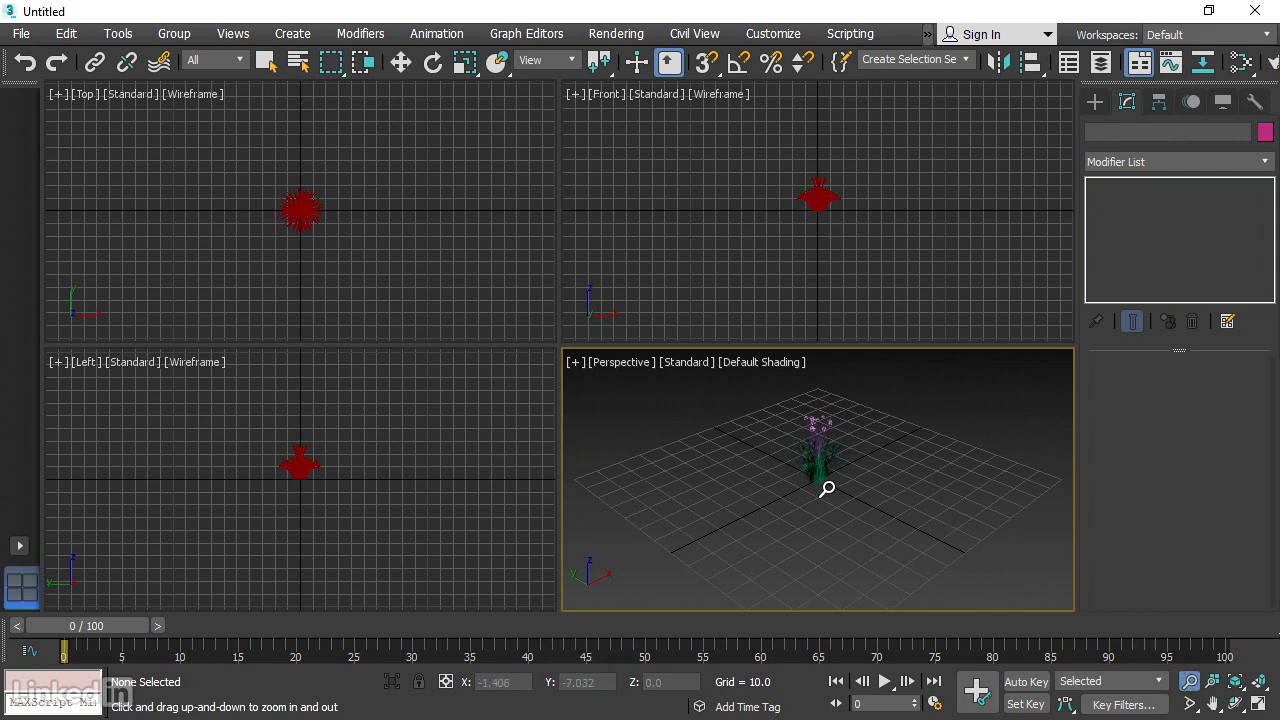
mouse_move(844, 485)
mouse_down()
mouse_move(849, 406)
mouse_move(856, 467)
mouse_up()
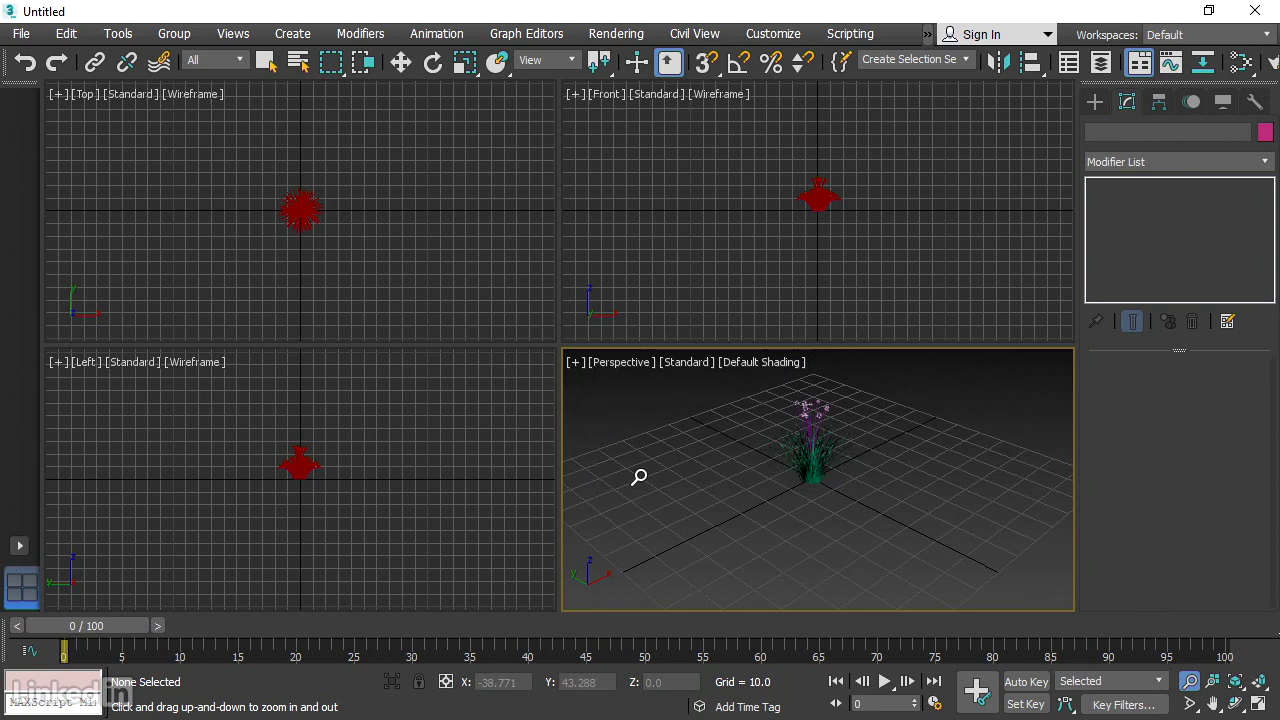
mouse_move(640, 477)
mouse_down()
mouse_move(626, 374)
mouse_move(637, 480)
mouse_up()
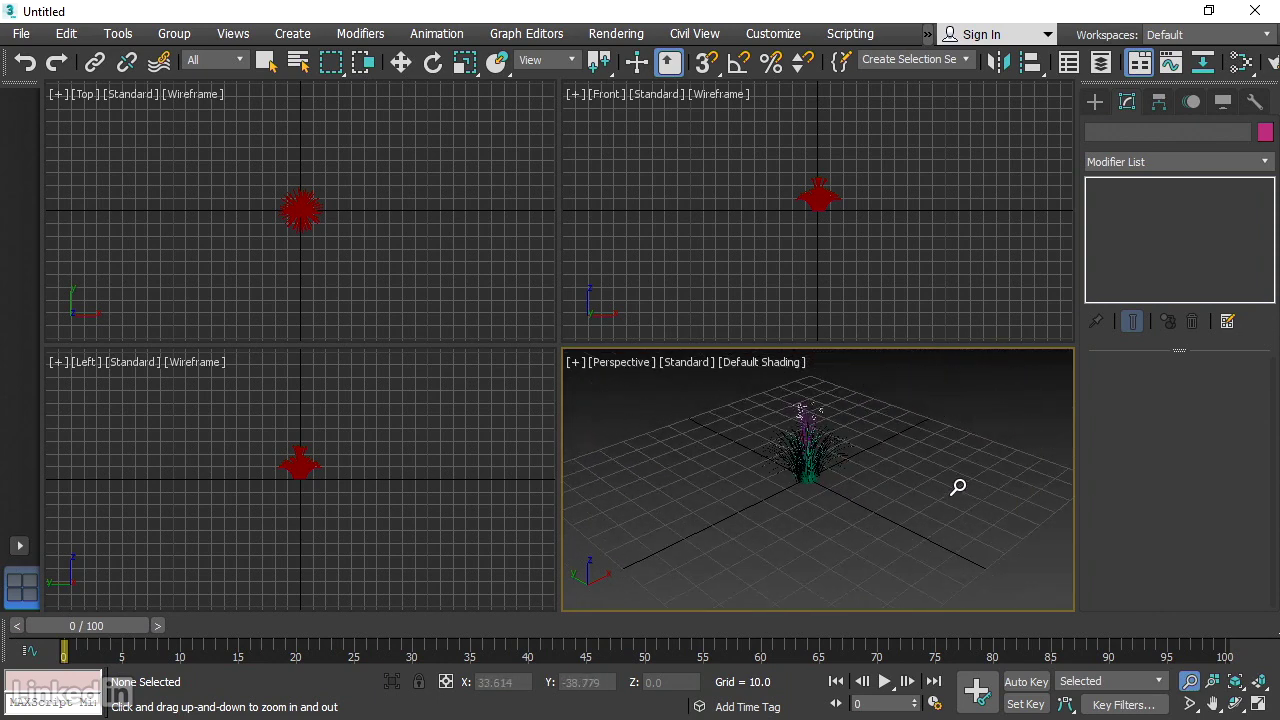
mouse_move(957, 489)
mouse_down()
mouse_move(957, 377)
mouse_move(946, 489)
mouse_up()
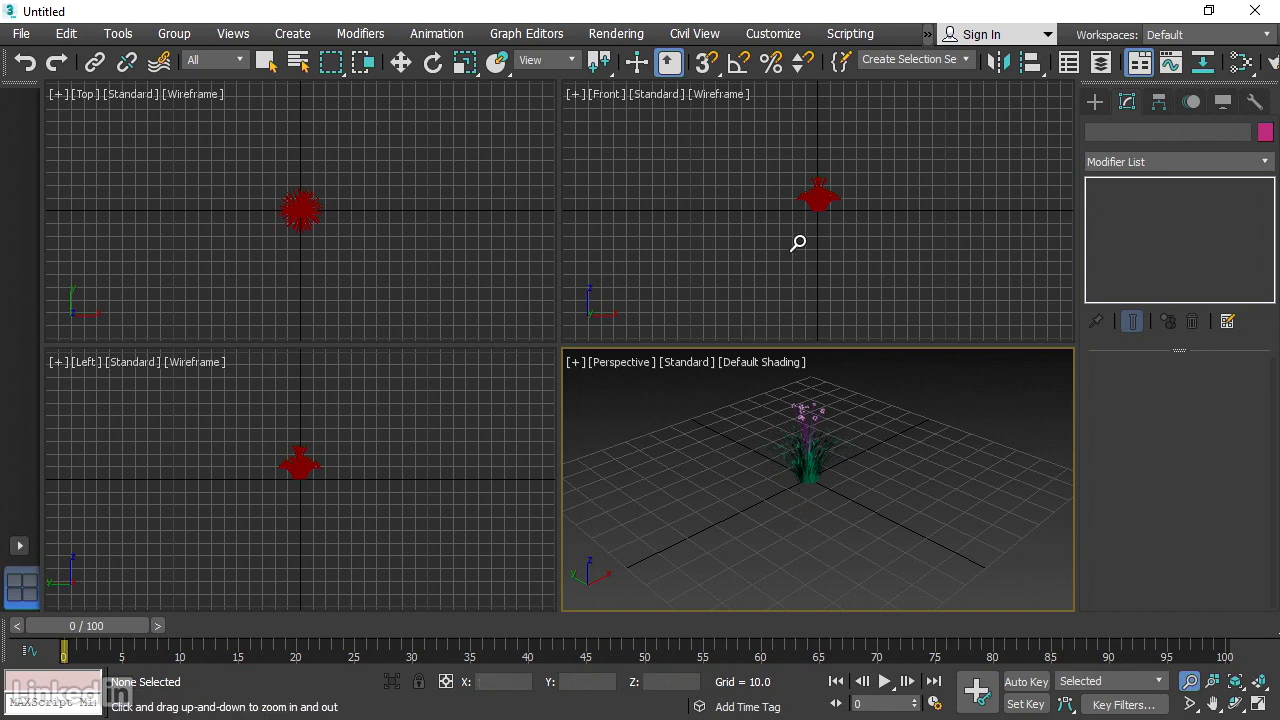
Zoom the Front and Top views in on the plant and deselect it
click(818, 199)
drag(818, 199, 827, 63)
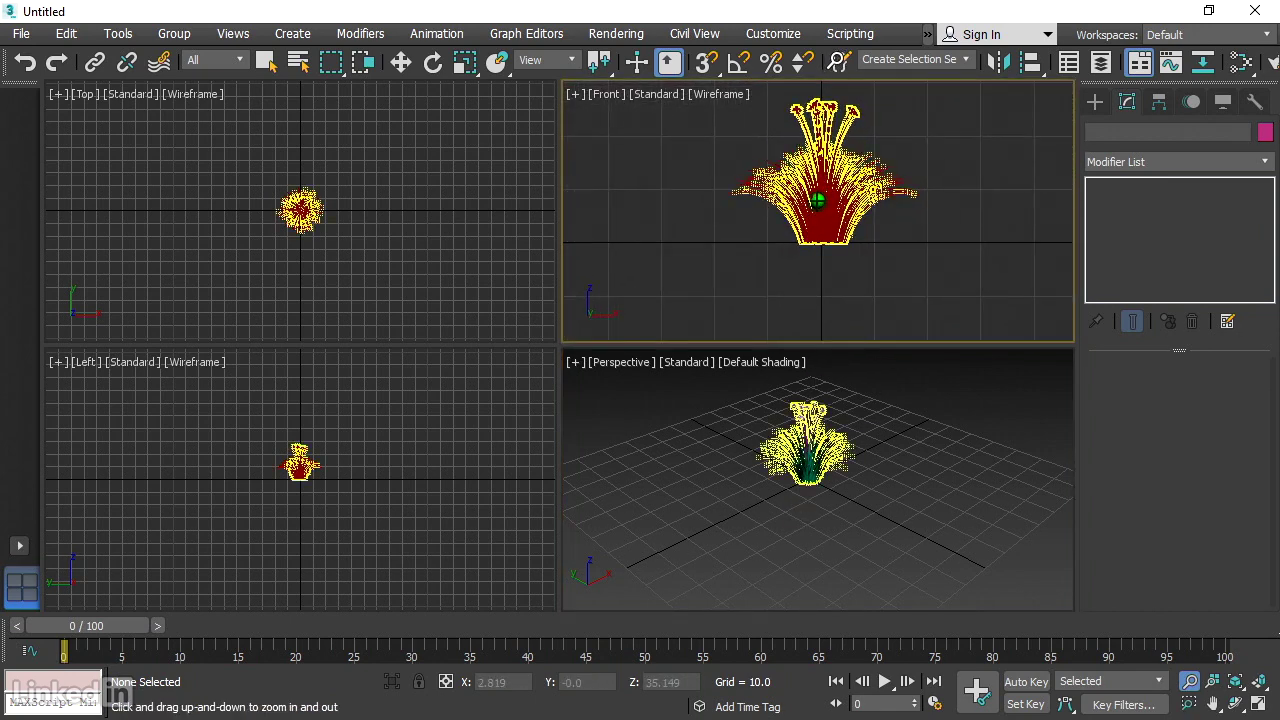
drag(289, 226, 286, 100)
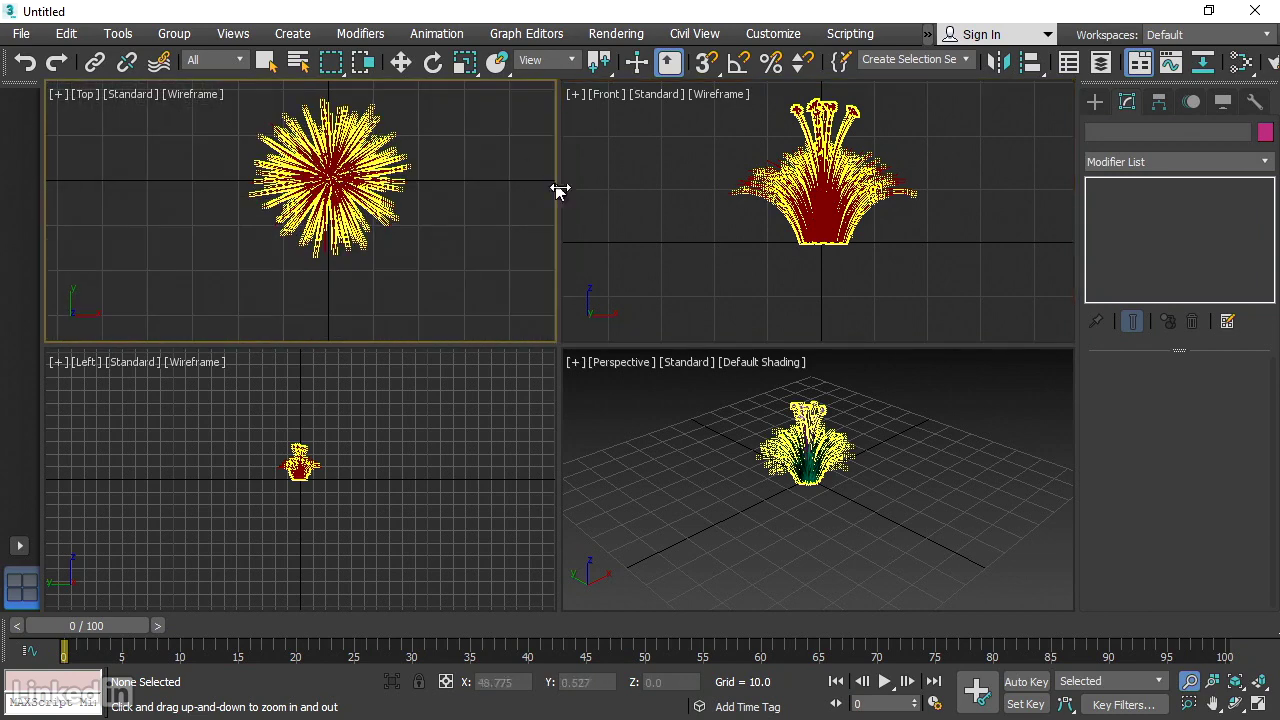
key(q)
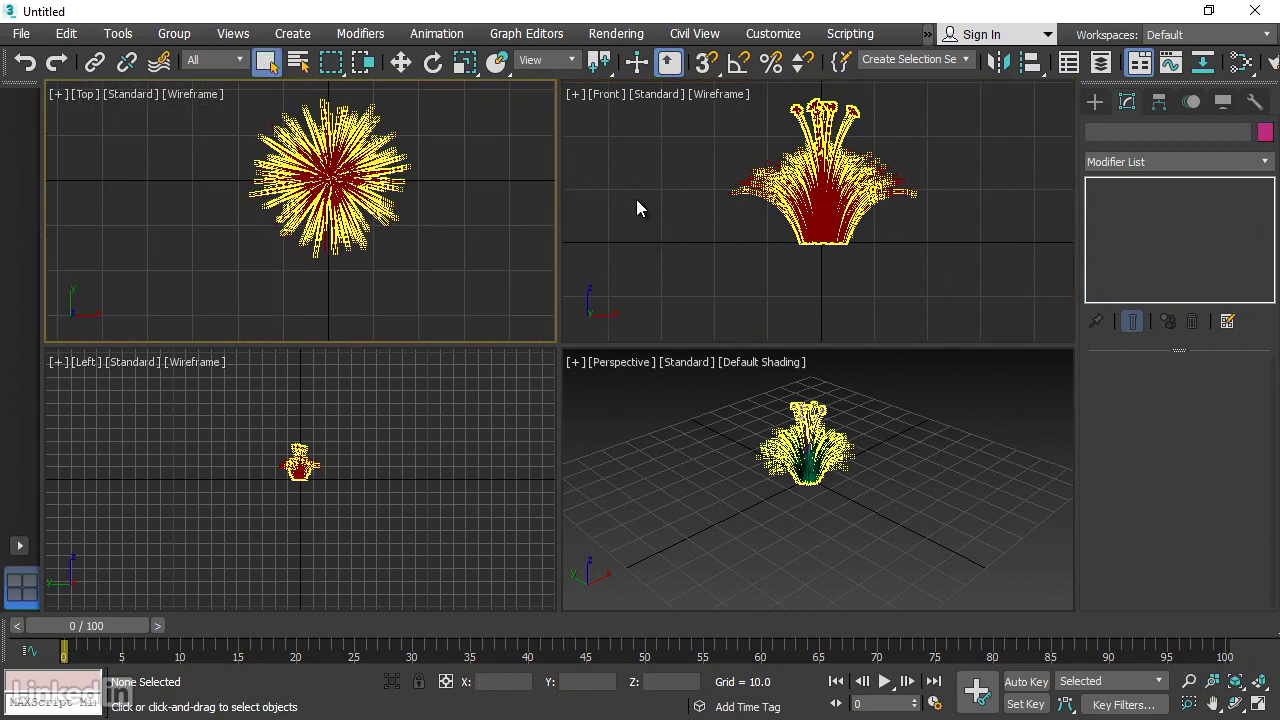
click(636, 199)
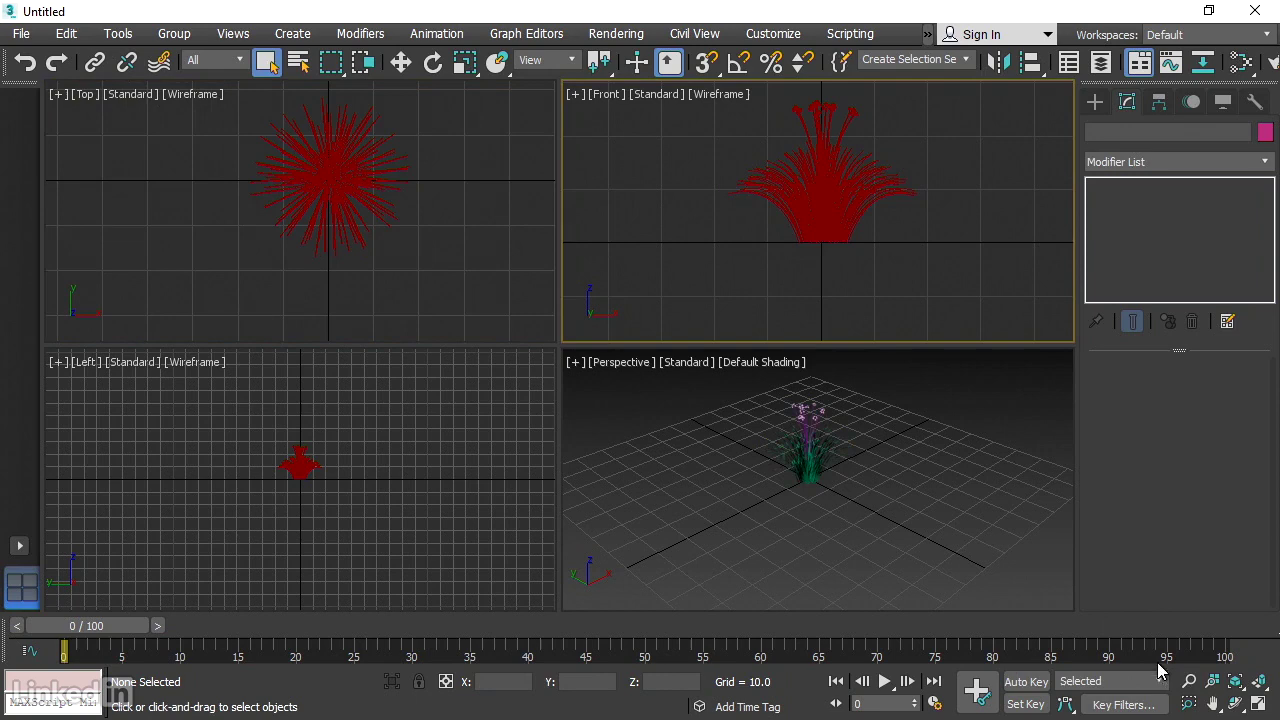
Zoom the Perspective view far into the plant and clear the selection
click(1189, 681)
click(818, 447)
drag(818, 447, 925, 400)
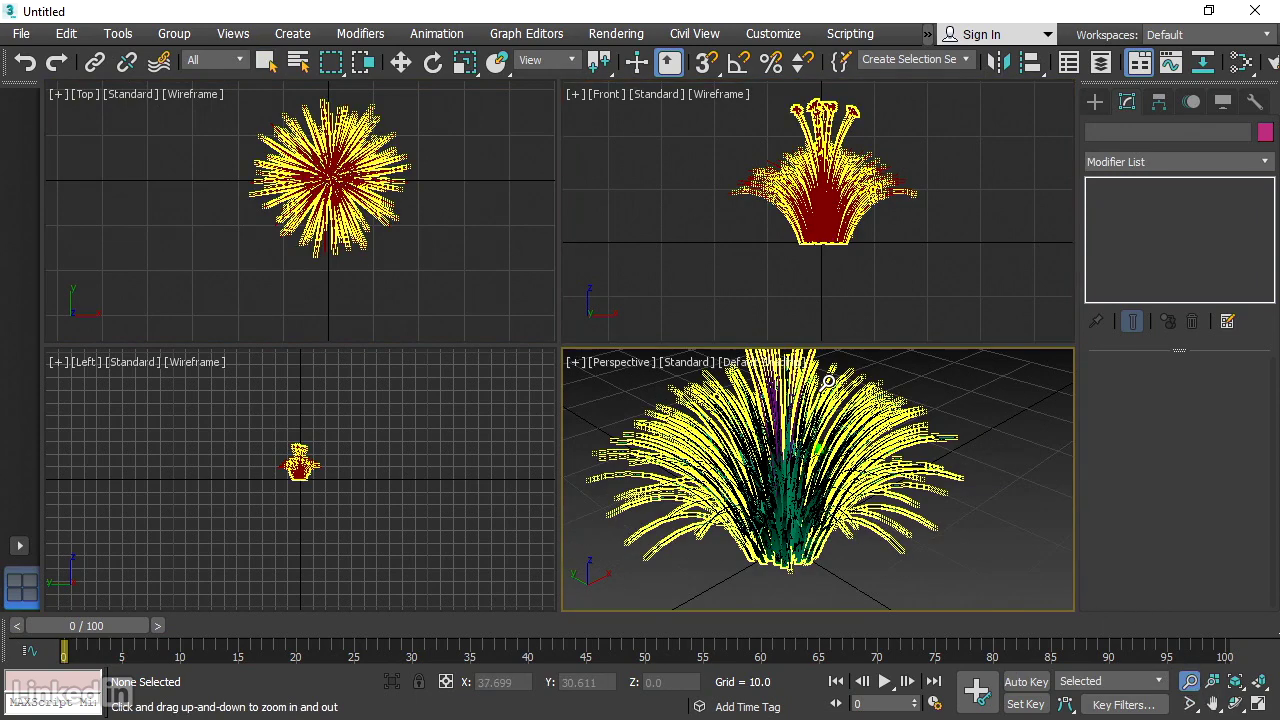
click(265, 61)
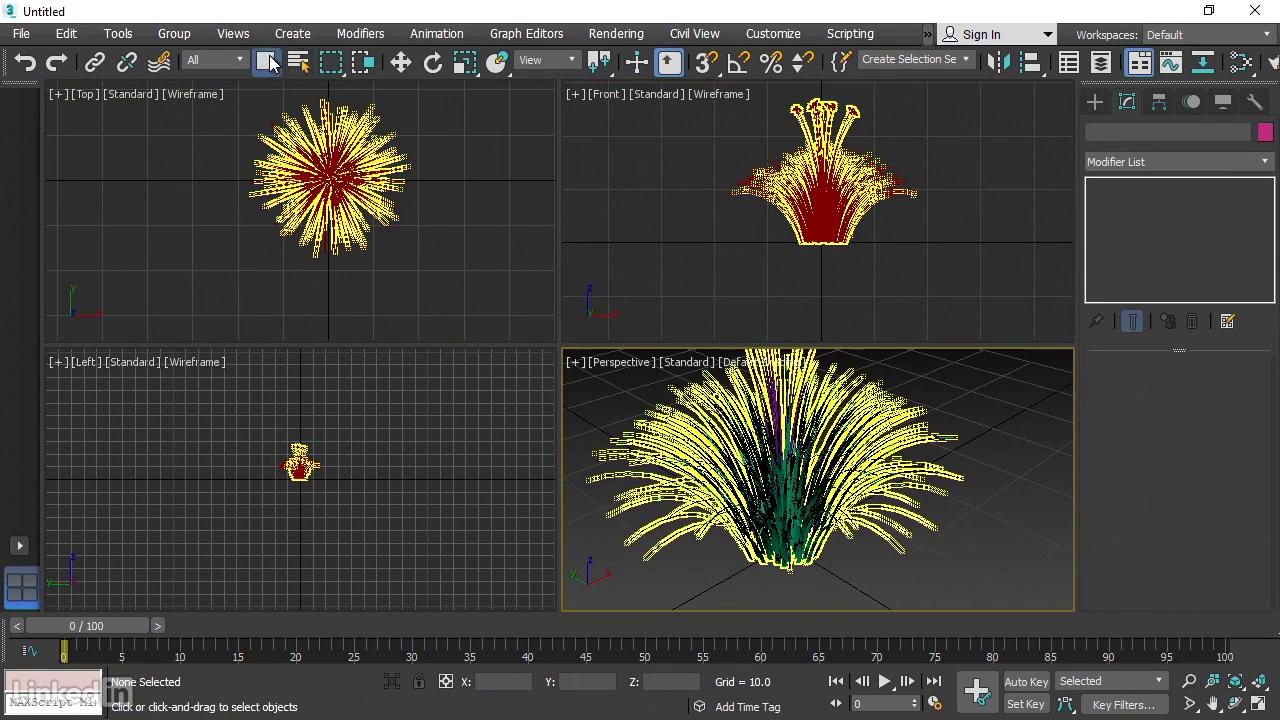
click(947, 376)
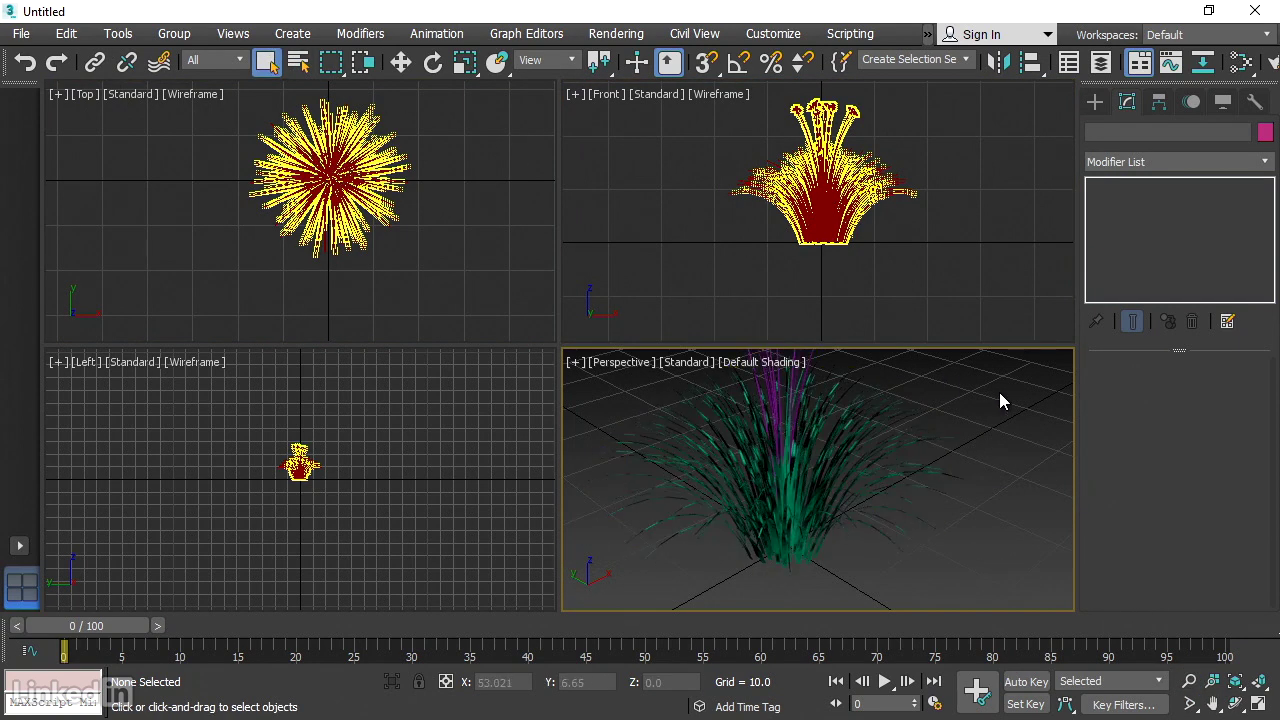
Pan the Perspective view so the plant sits right and lower, then pan the Front and Left views
click(1213, 704)
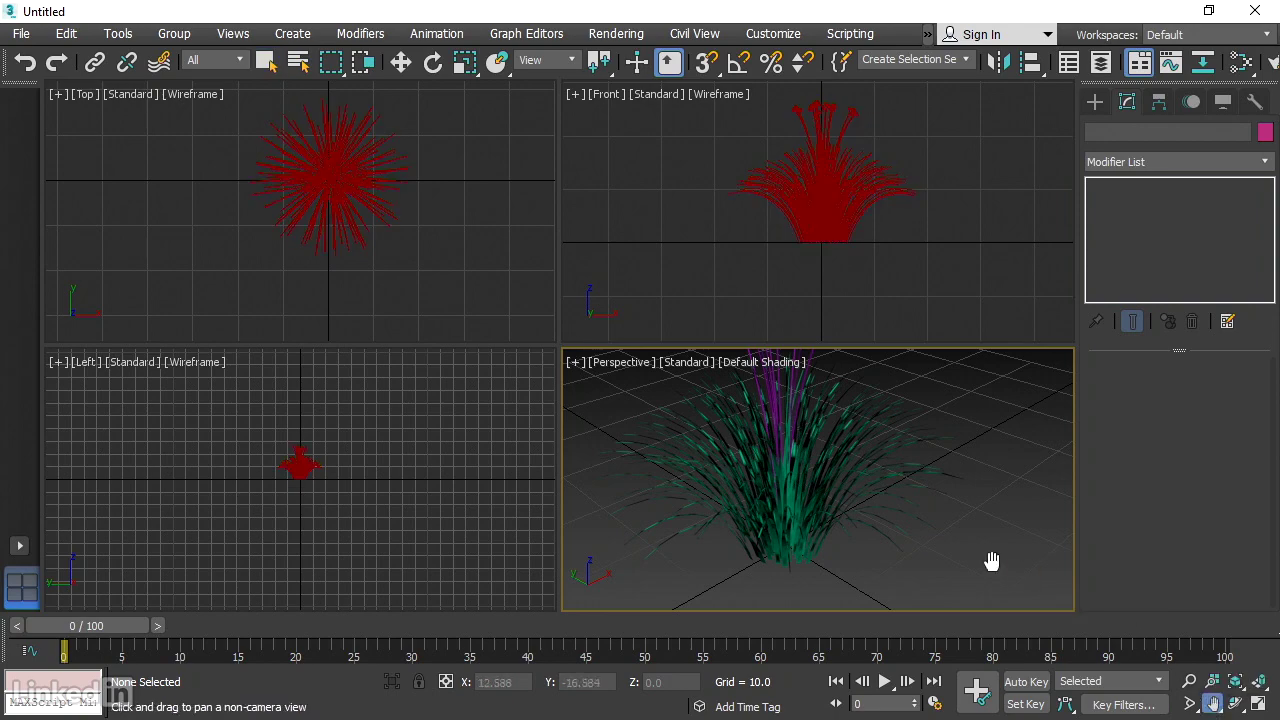
drag(737, 500, 801, 481)
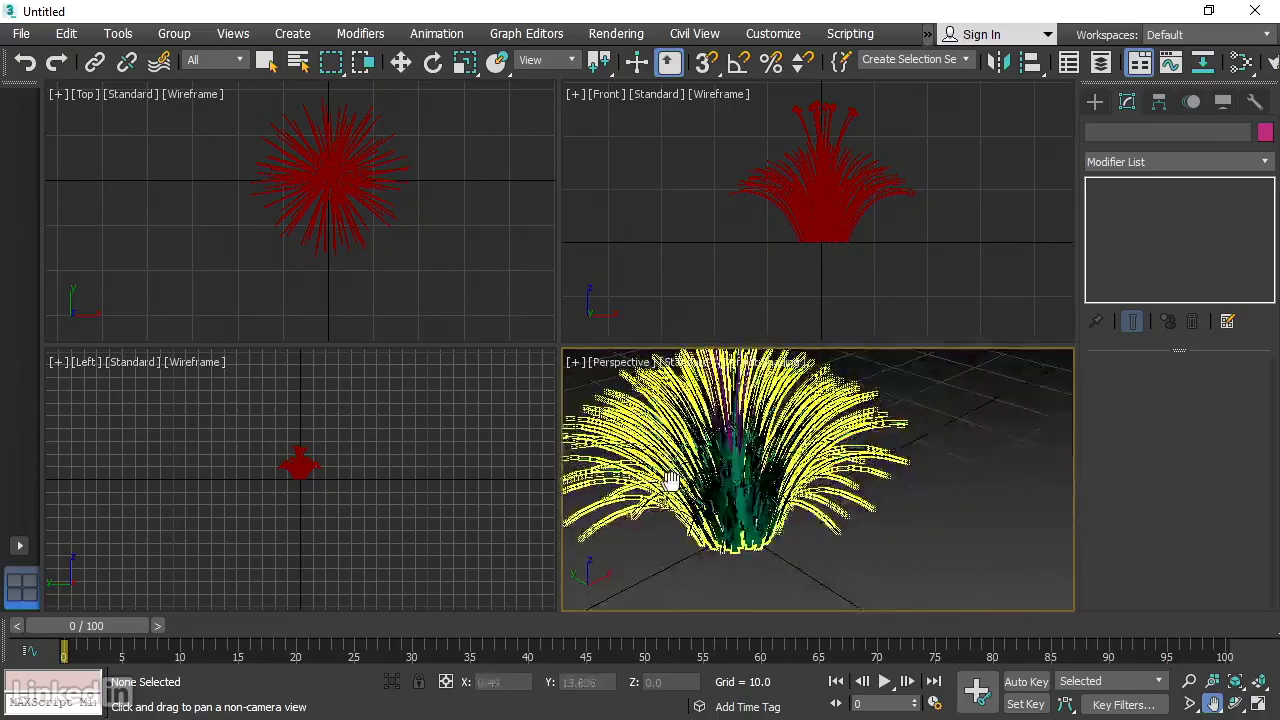
drag(986, 391, 1020, 391)
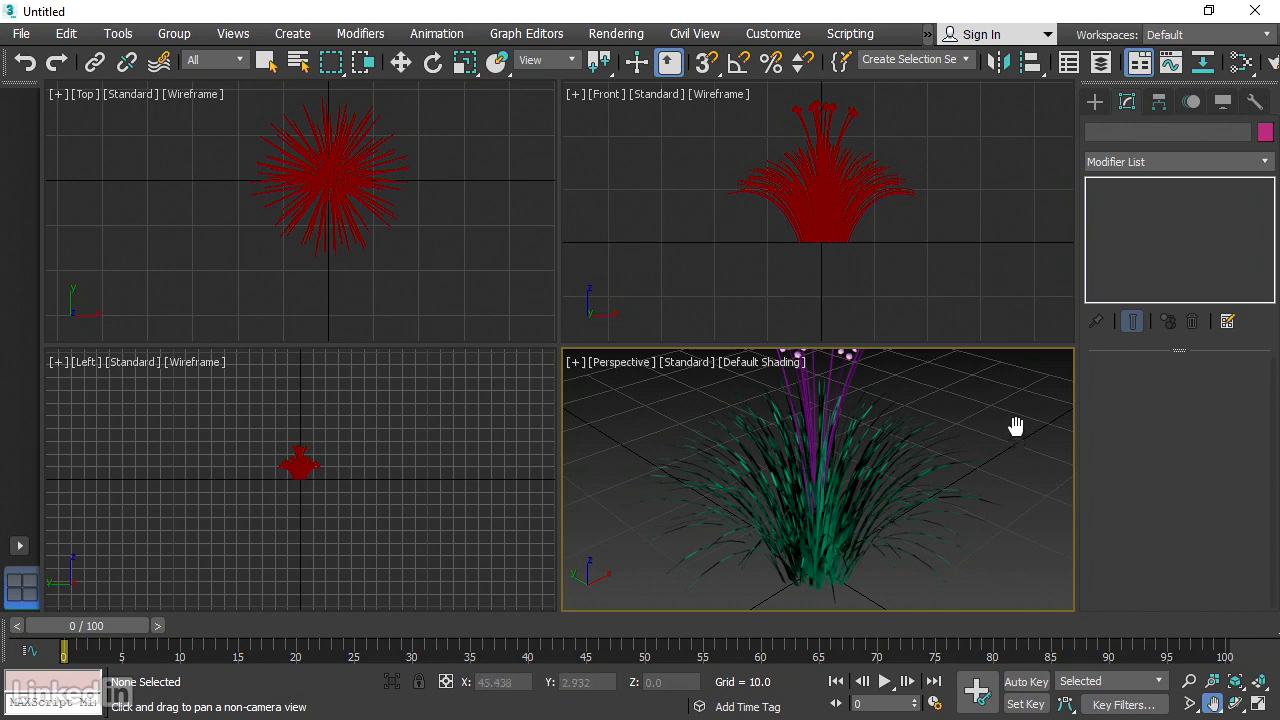
drag(763, 261, 772, 318)
drag(977, 297, 951, 277)
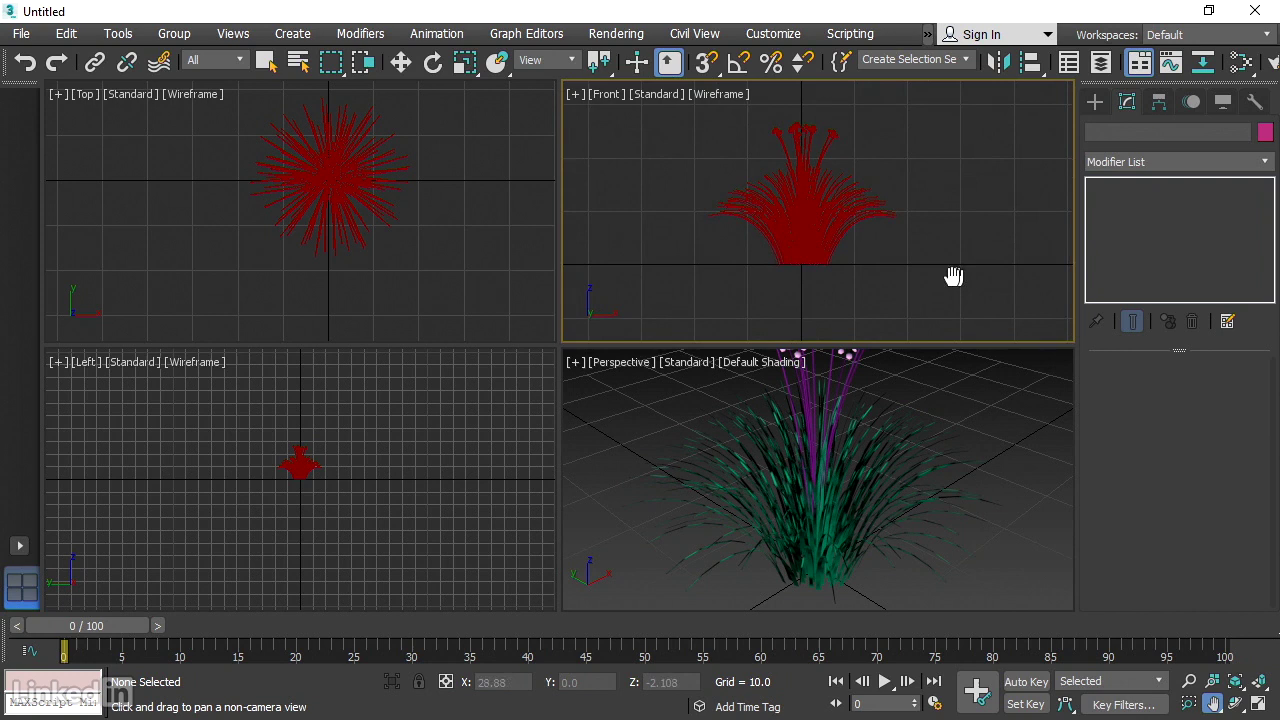
drag(446, 205, 425, 240)
drag(360, 448, 400, 468)
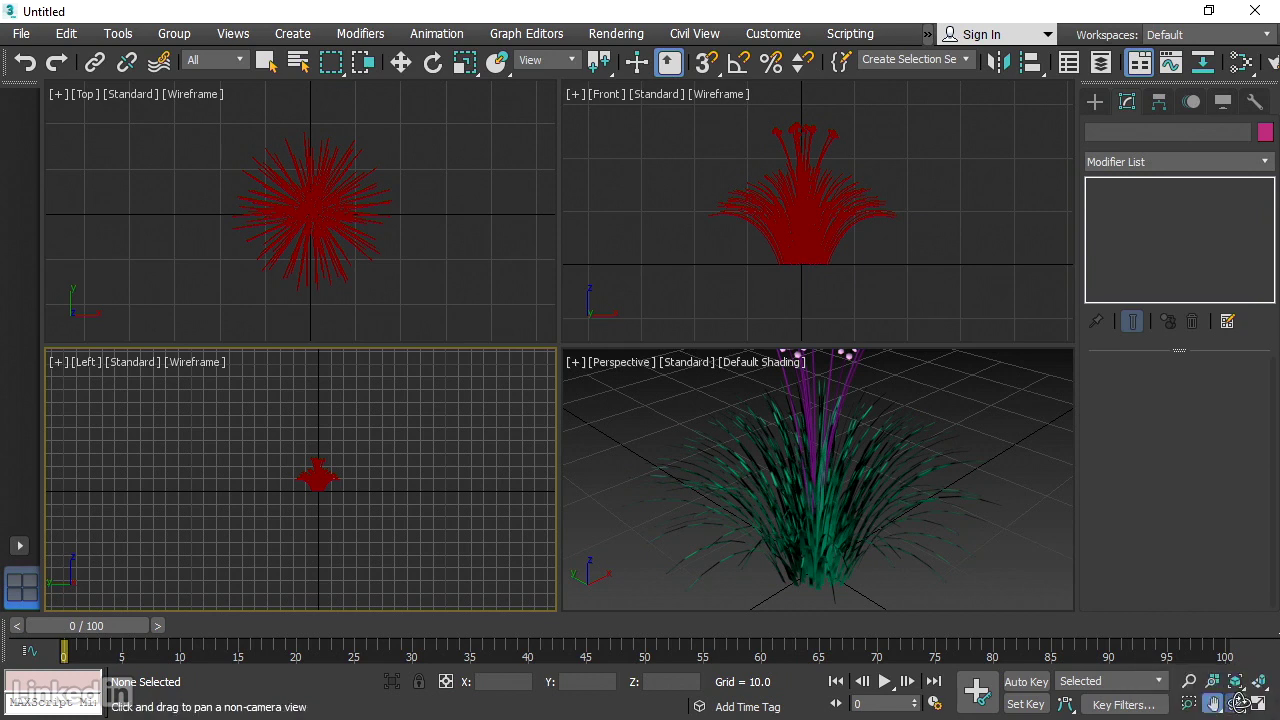
Orbit the Perspective view with the arcball until the plant tilts, flower stems pointing right
click(1238, 704)
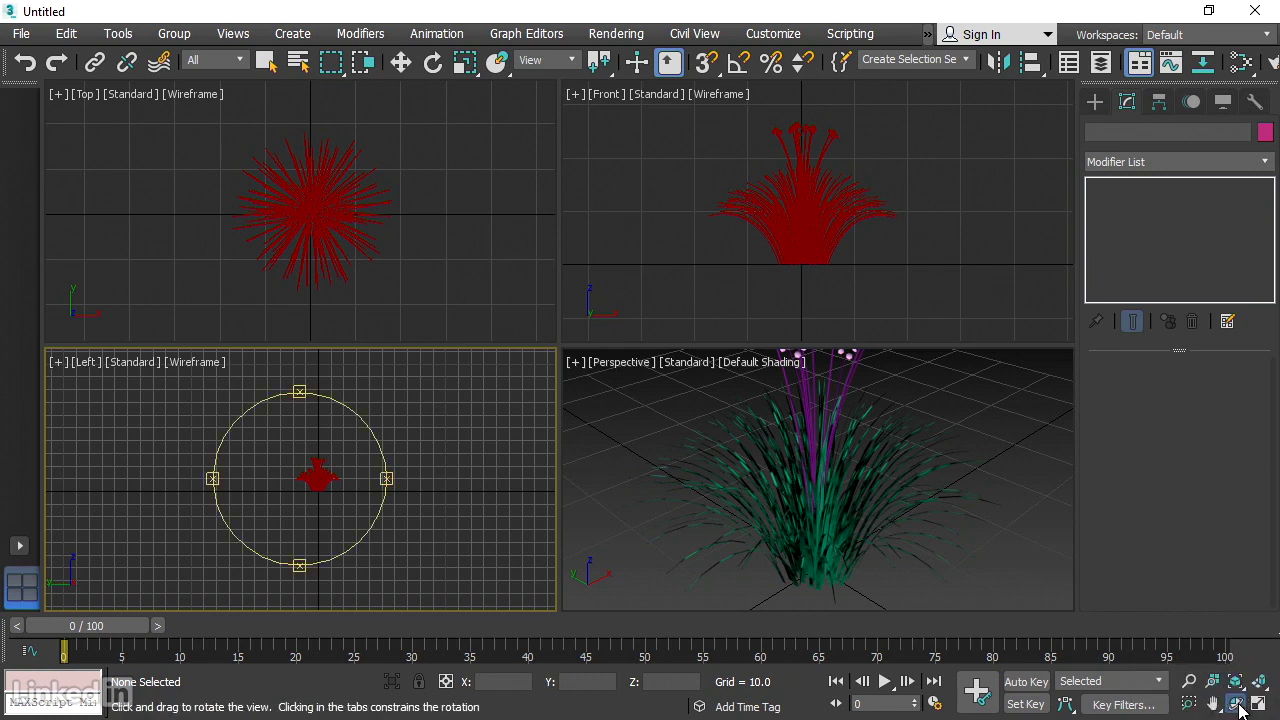
click(1005, 384)
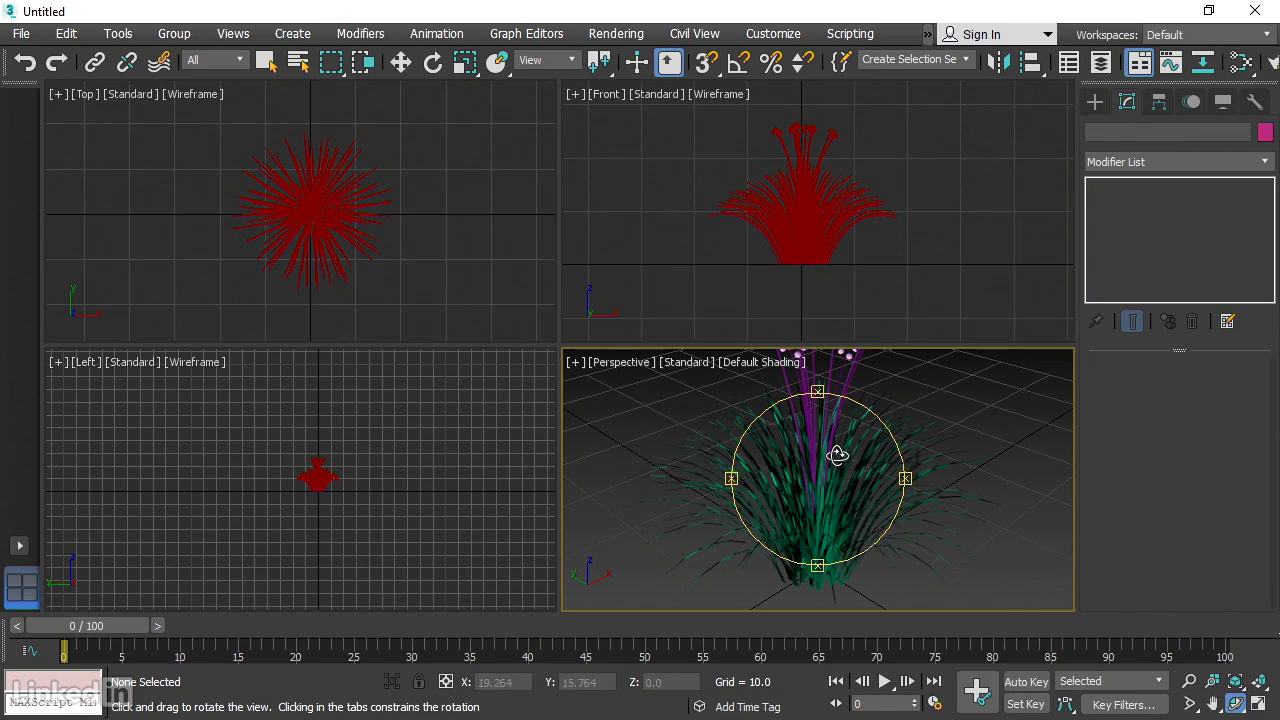
drag(837, 451, 862, 460)
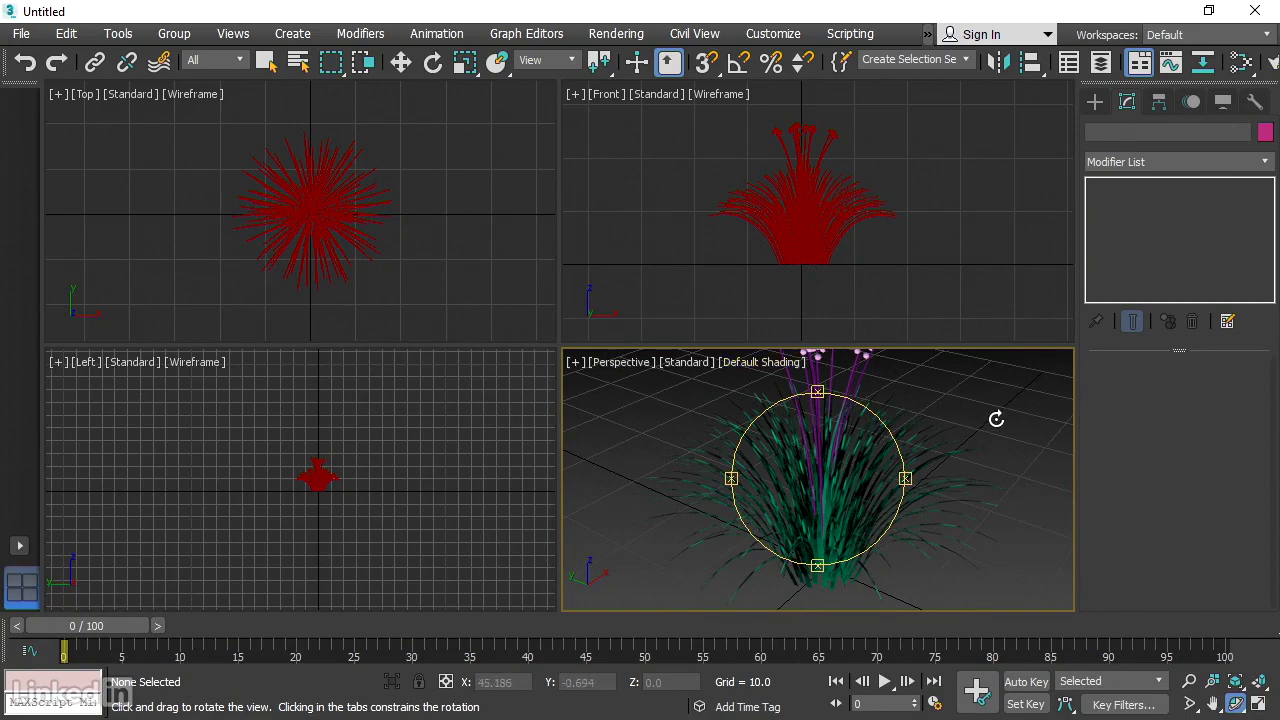
drag(940, 380, 1062, 546)
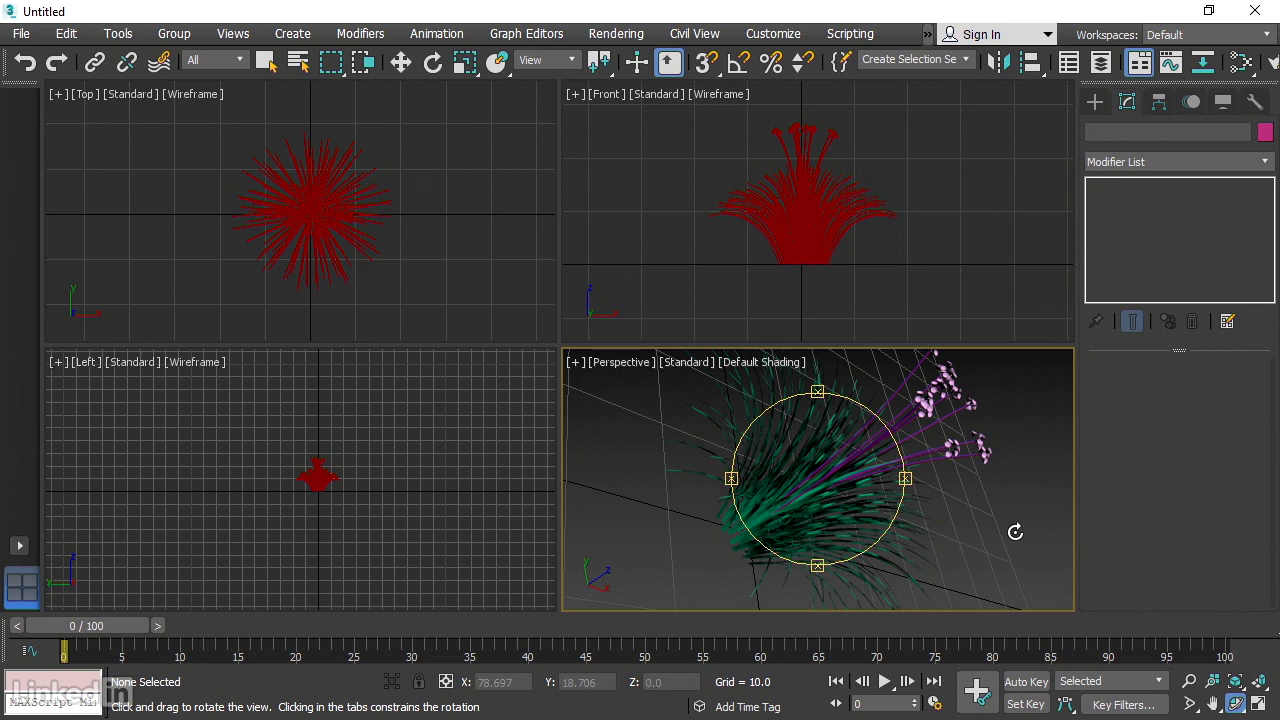
Undo back through the scene changes, then redo once to restore Foliage001 at Height 18.0
click(18, 68)
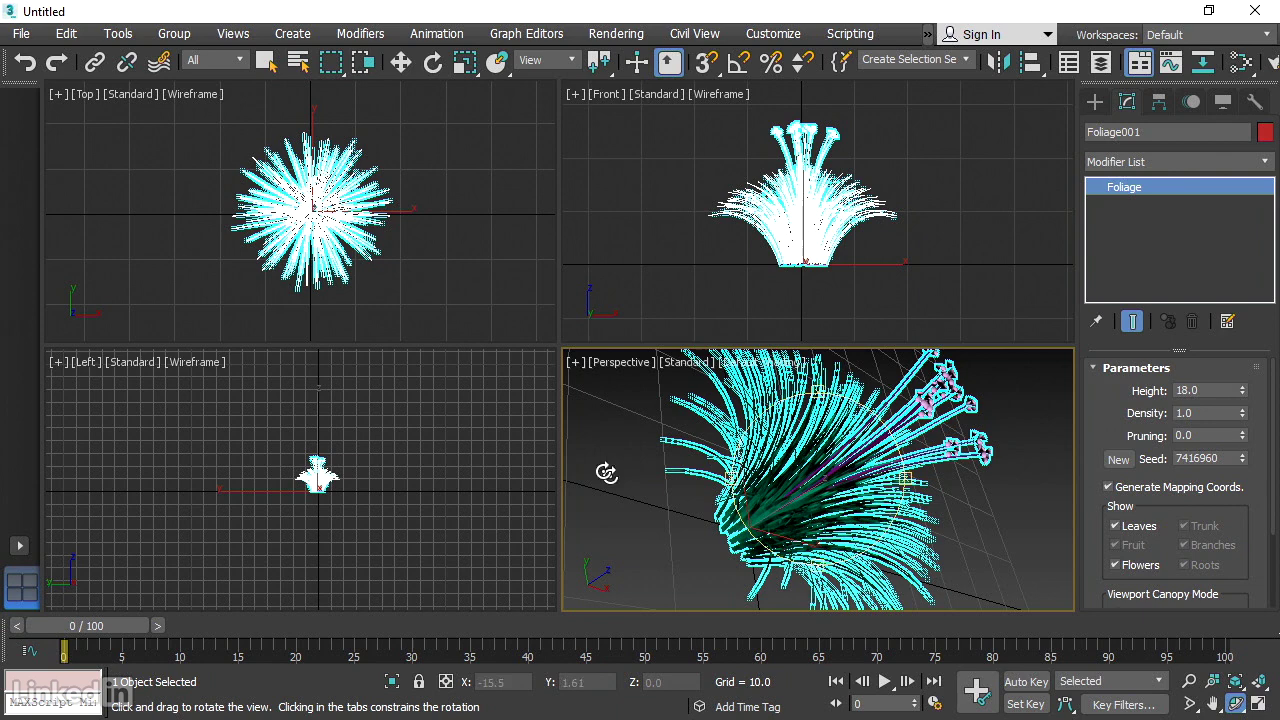
click(25, 64)
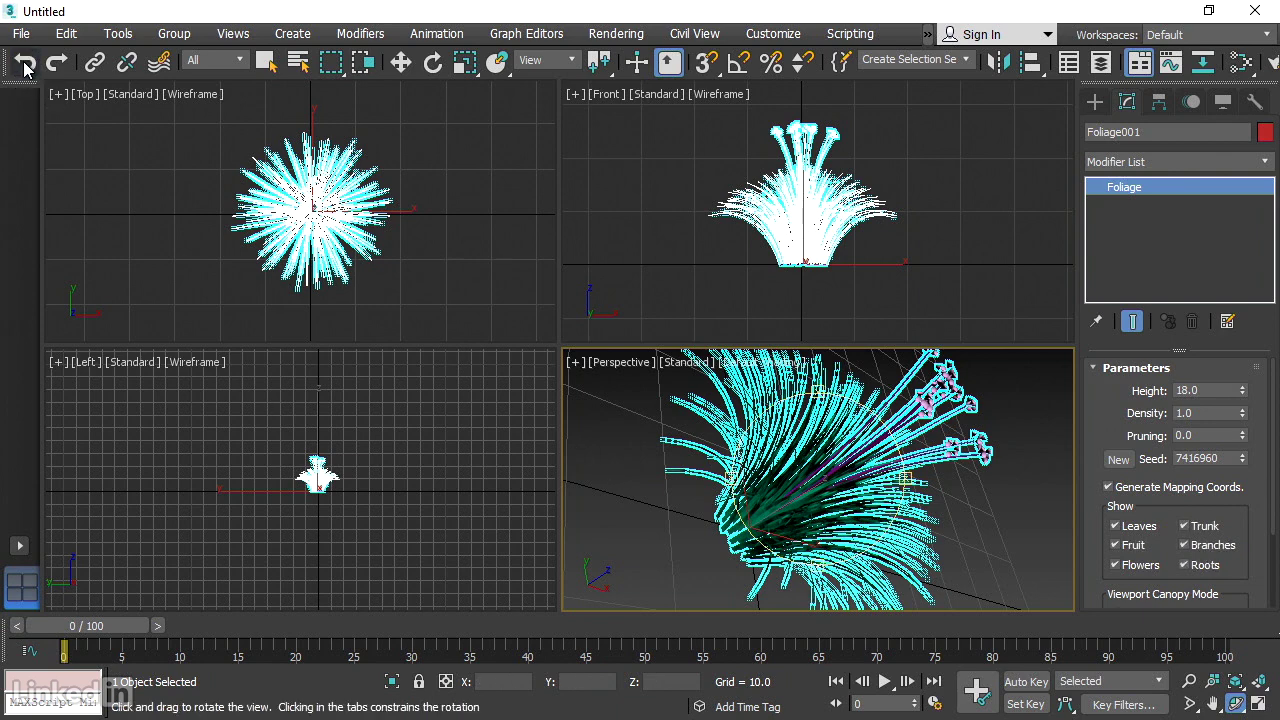
click(25, 64)
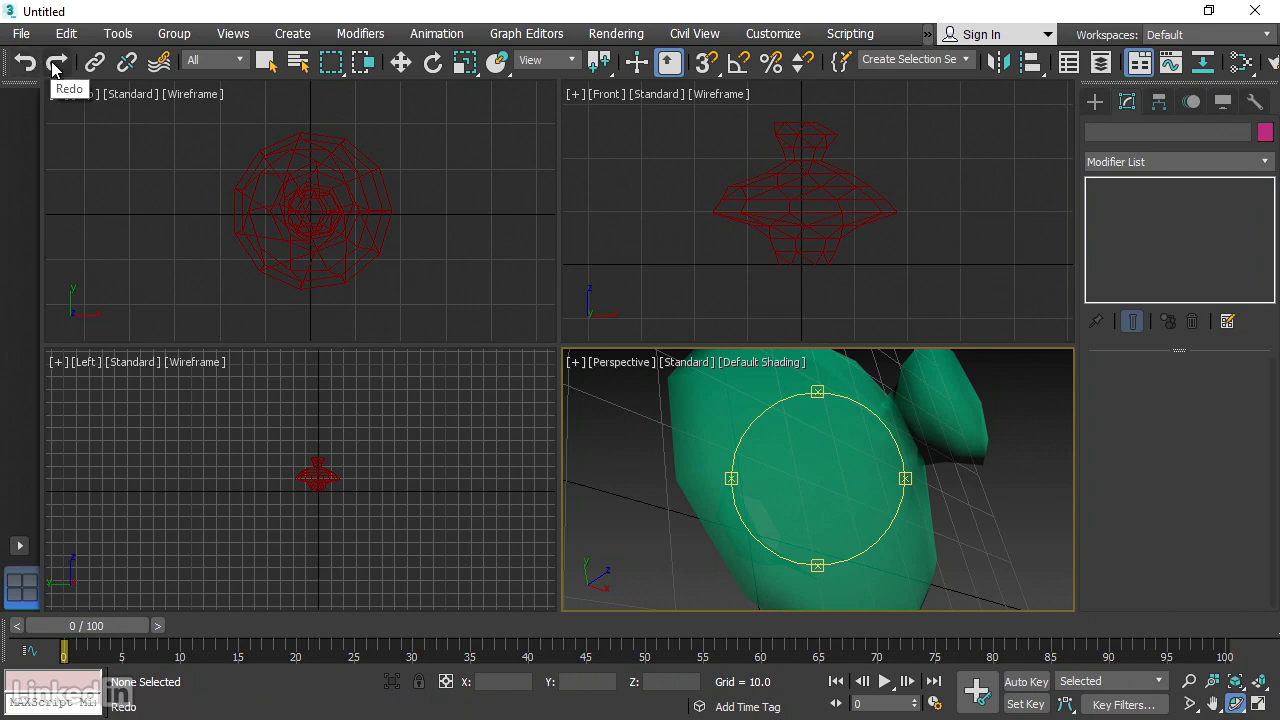
click(55, 64)
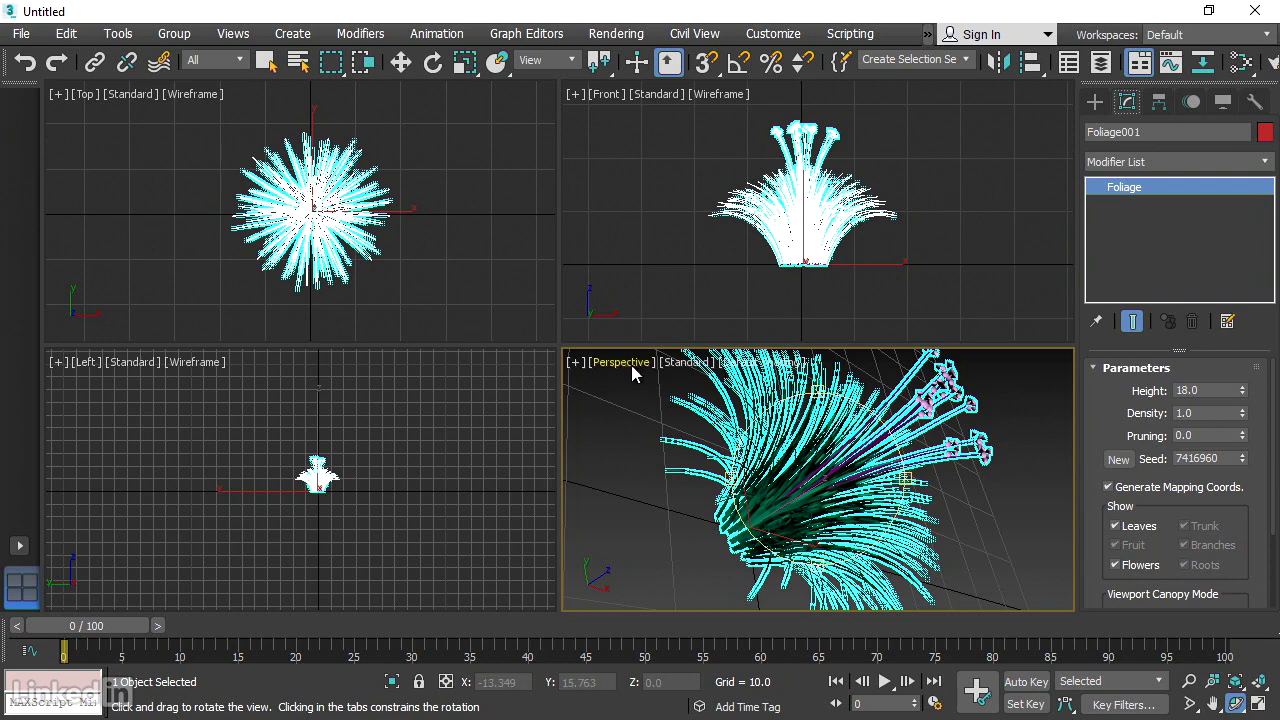
Apply Undo View Rotate twice from the Perspective viewport menu to return to the upright angle
click(628, 368)
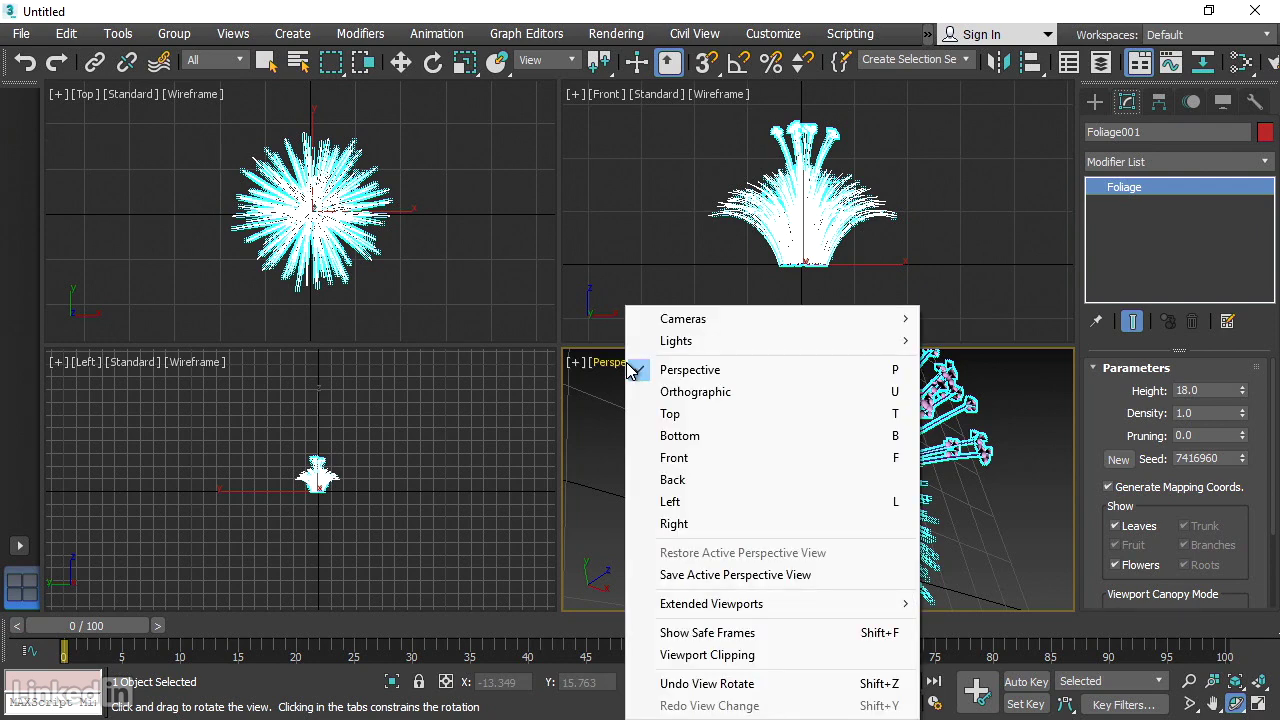
click(805, 686)
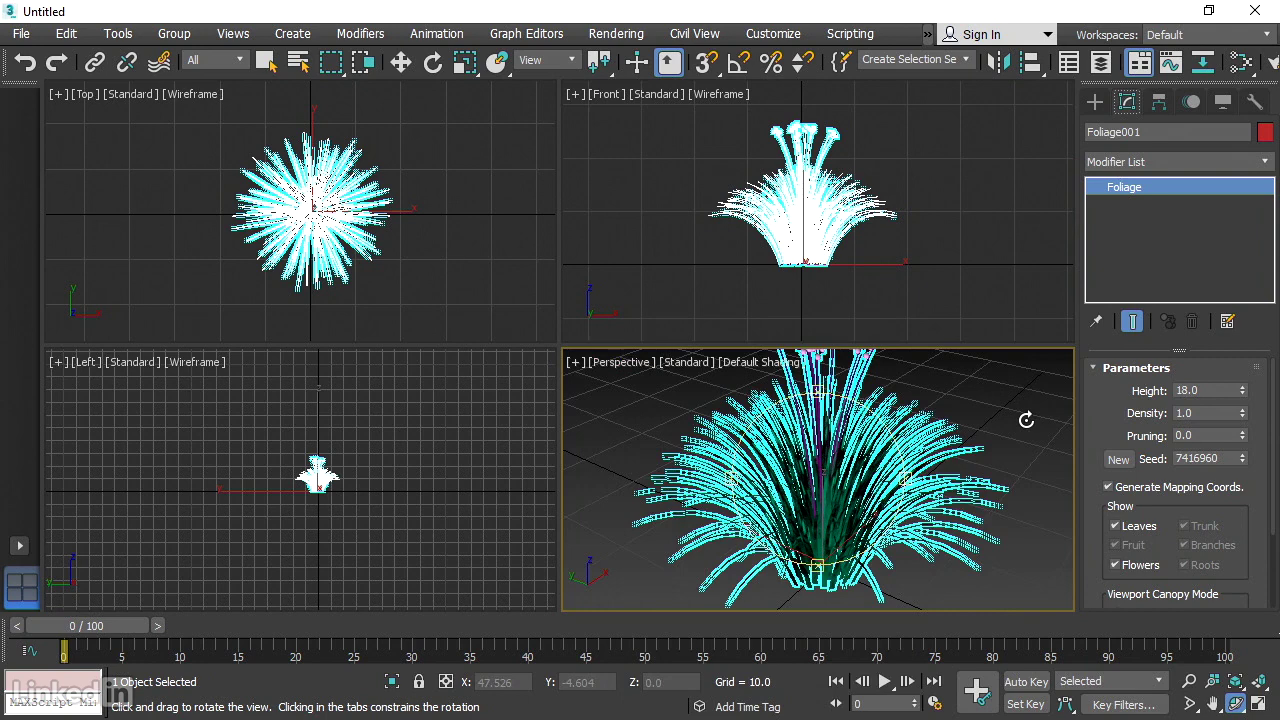
click(631, 362)
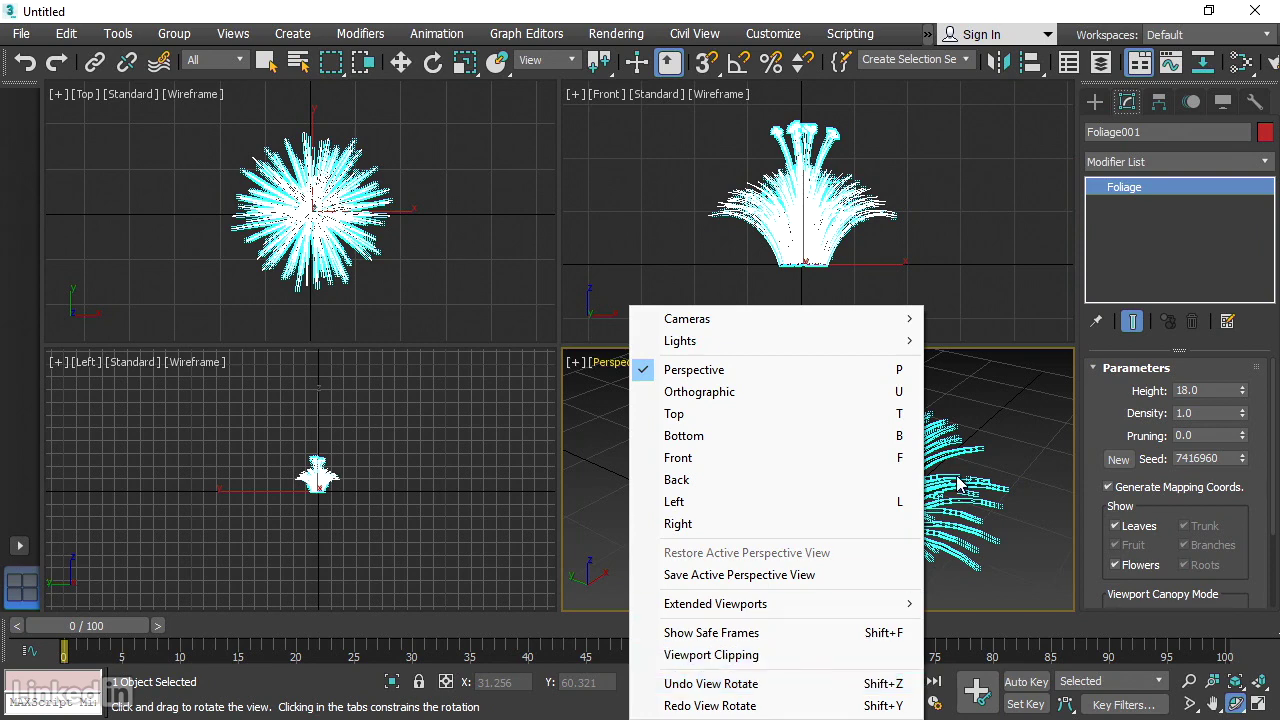
click(828, 685)
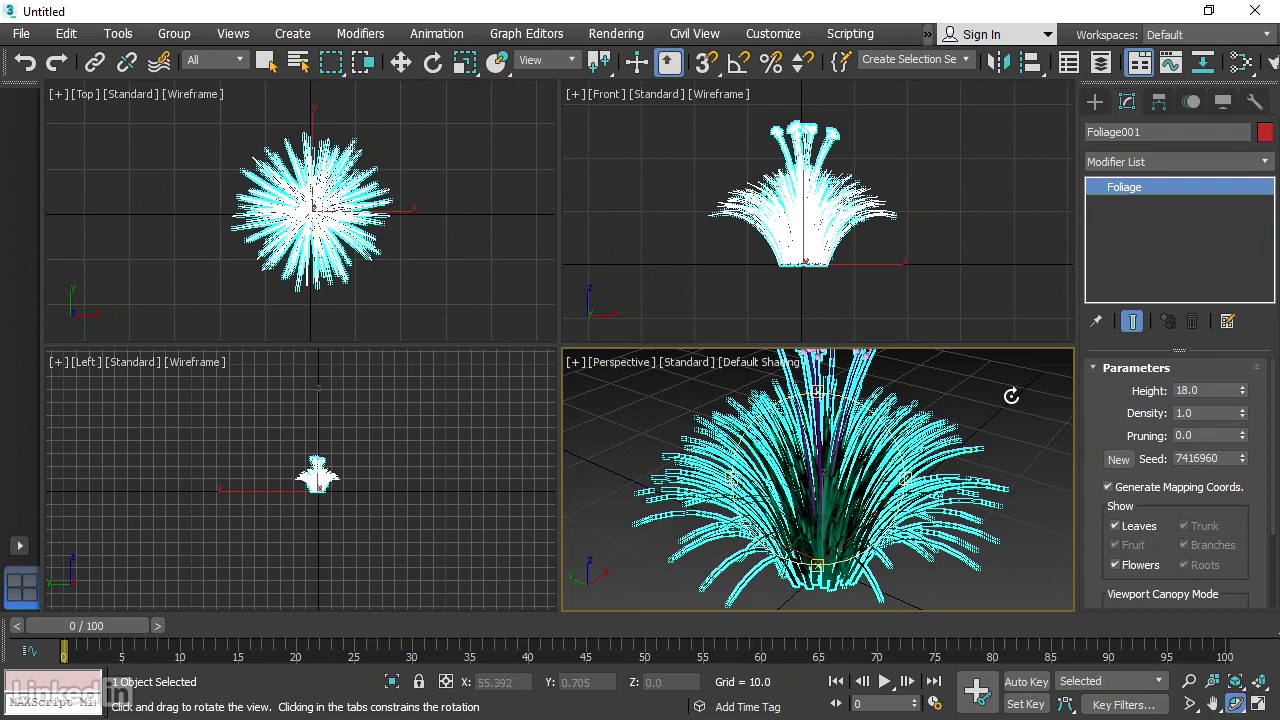
click(1189, 683)
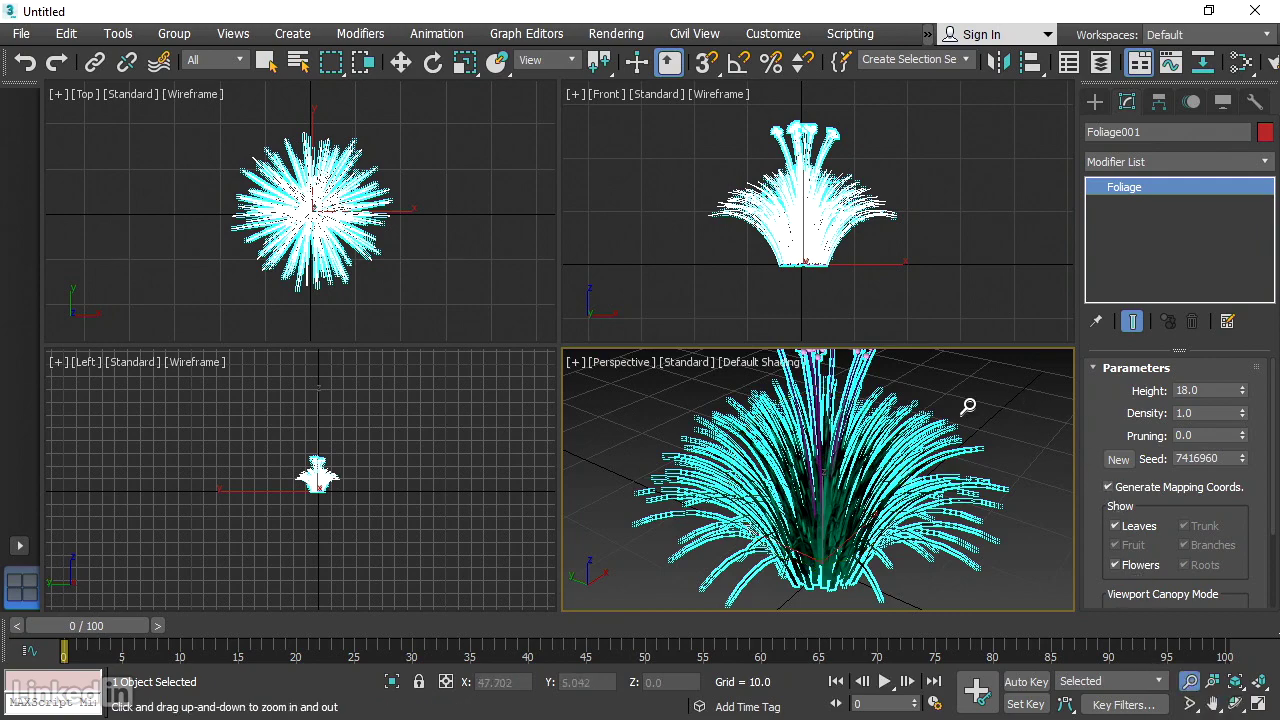
drag(966, 407, 1003, 534)
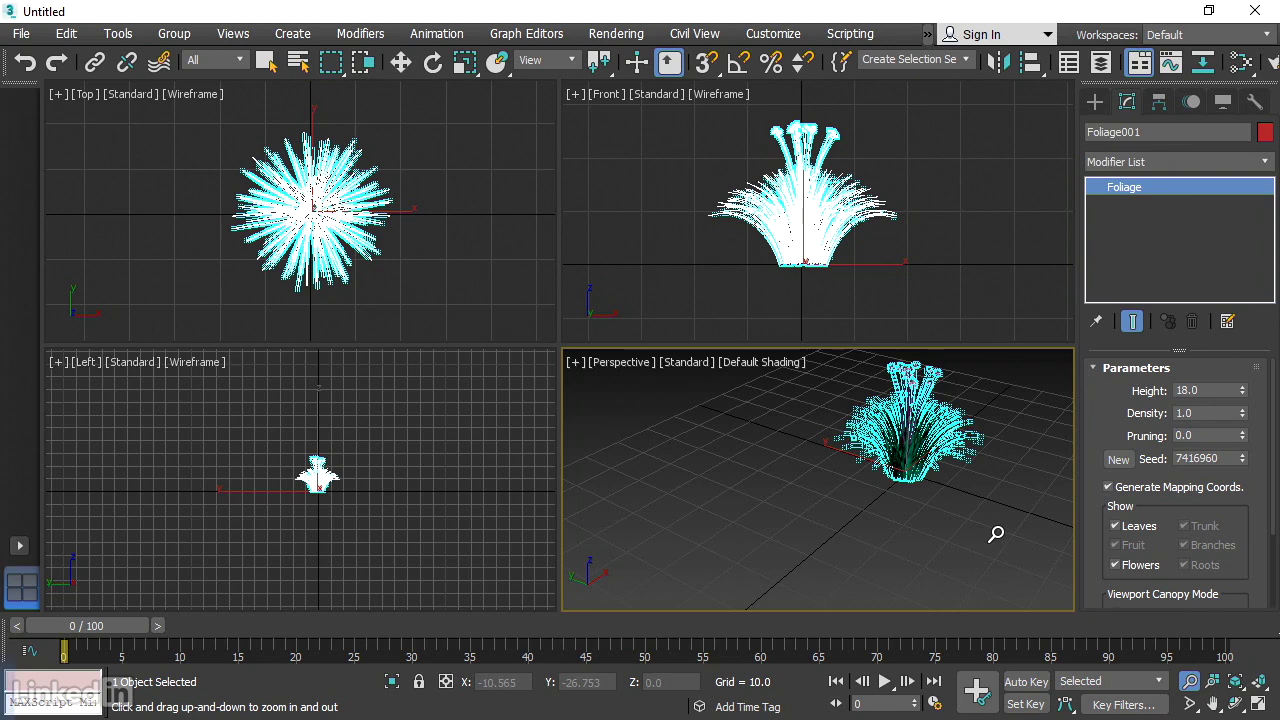
key(shift+z)
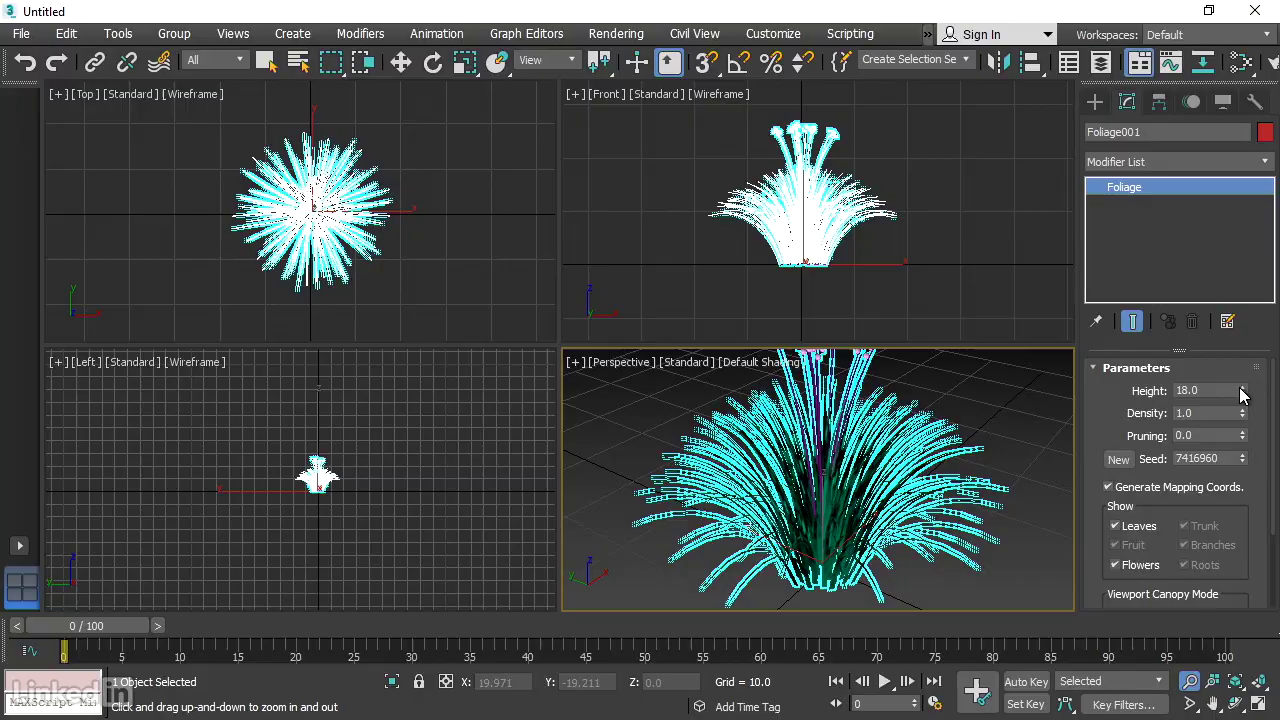
drag(1244, 393, 1222, 322)
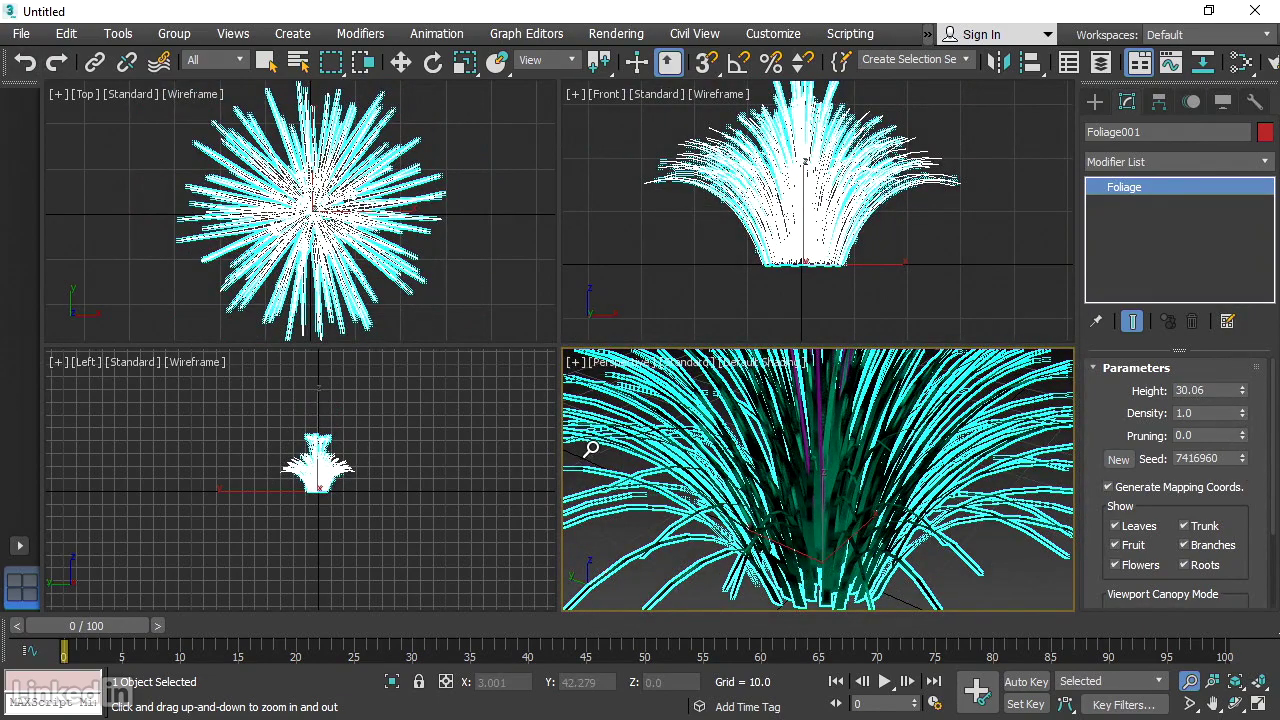
key(ctrl+z)
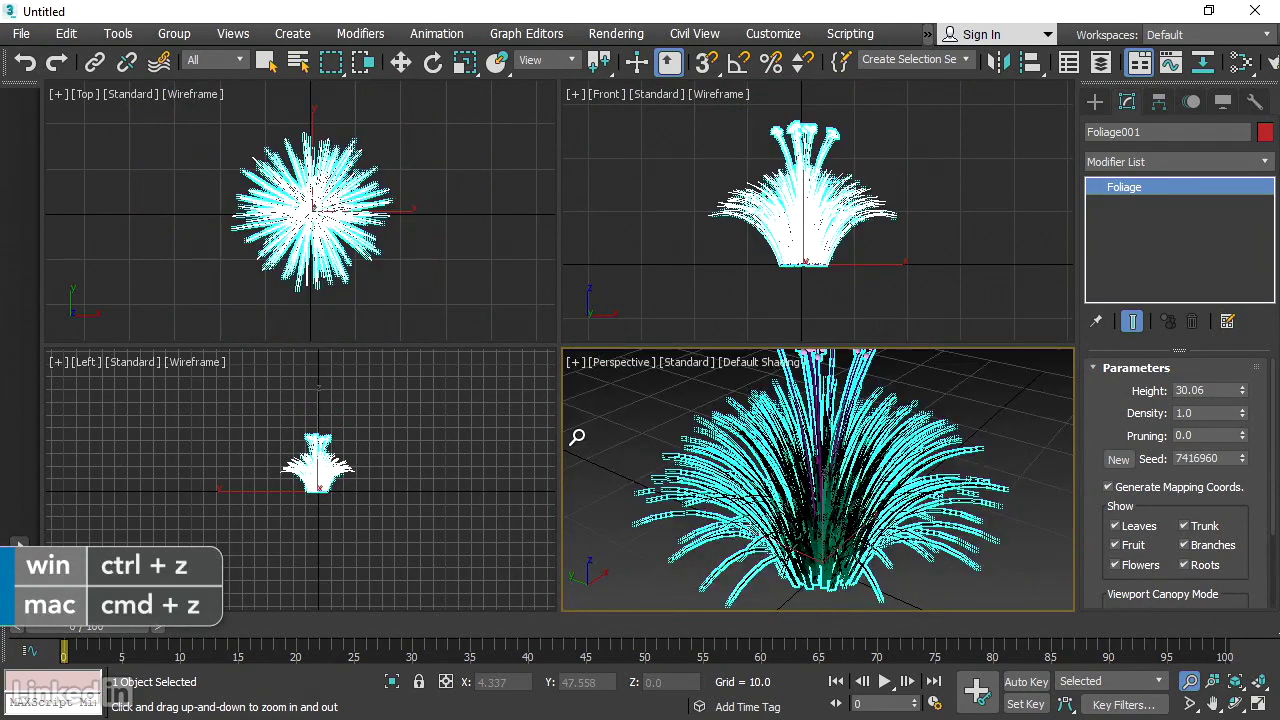